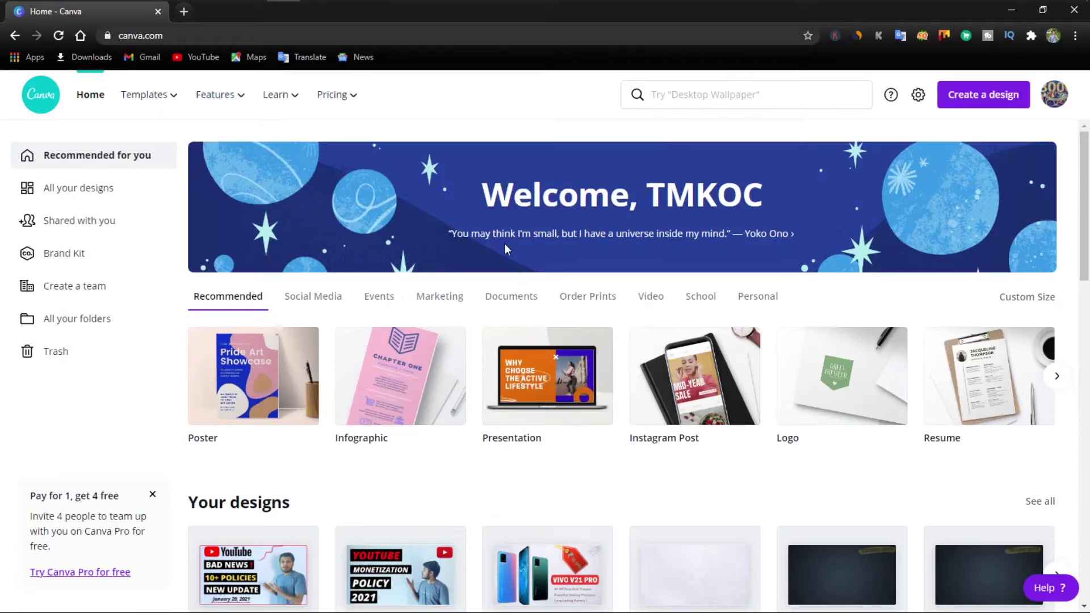
- Start a blank YouTube Channel Art design (2560 × 1440 px) via a 'youtube' design search
scroll(409, 169, down, 2)
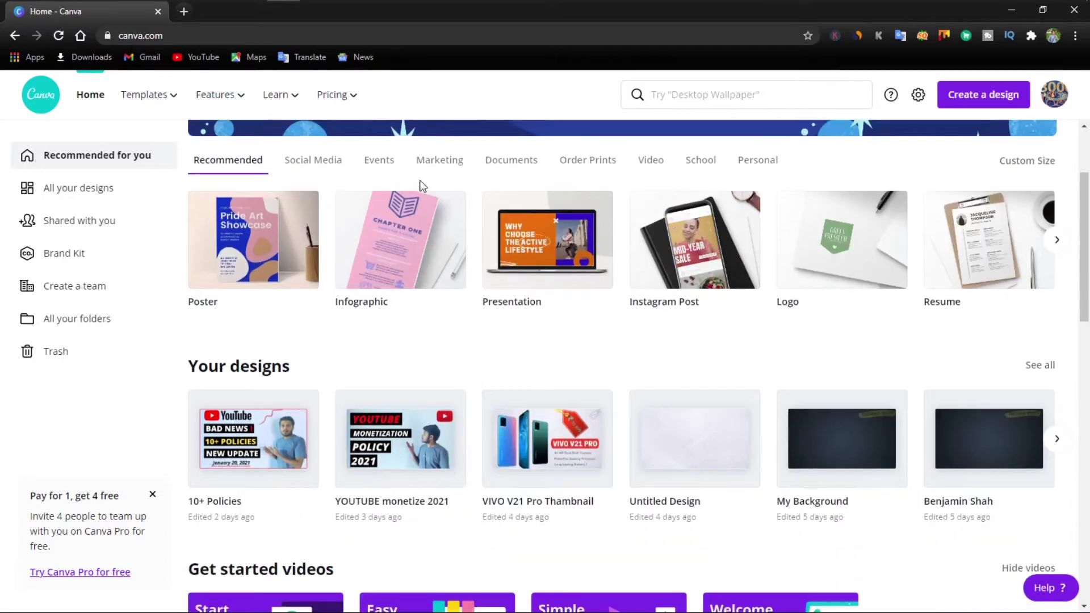
scroll(496, 325, down, 1)
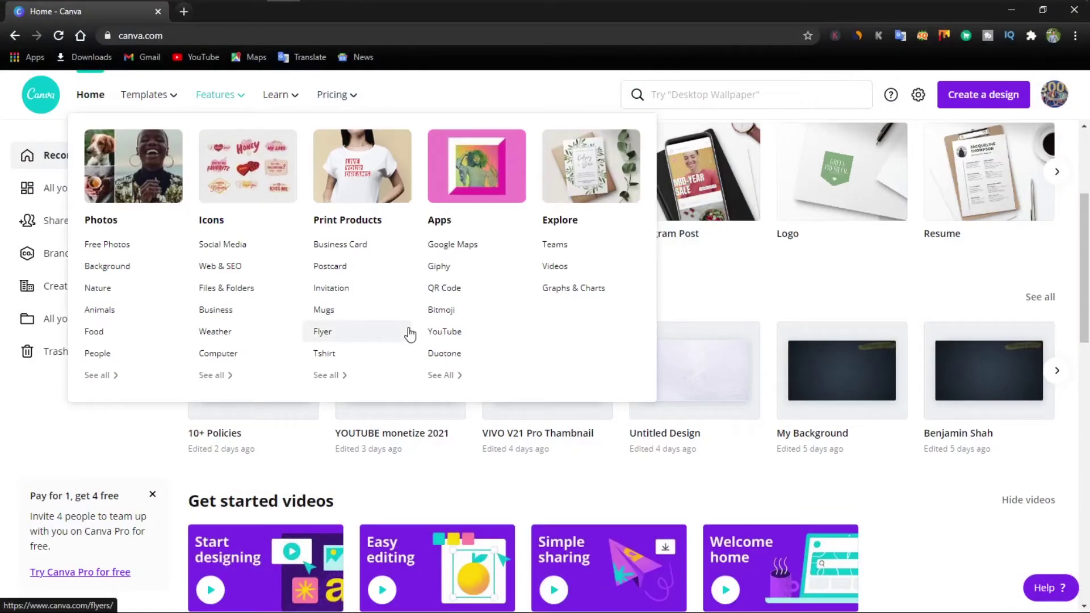
mouse_move(694, 438)
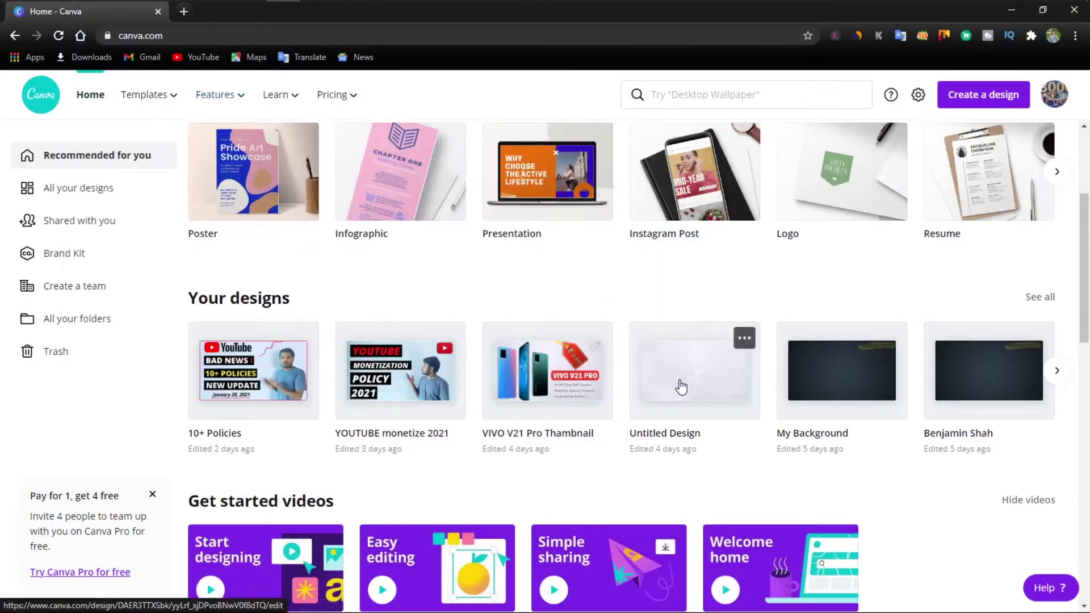
scroll(676, 386, up, 1)
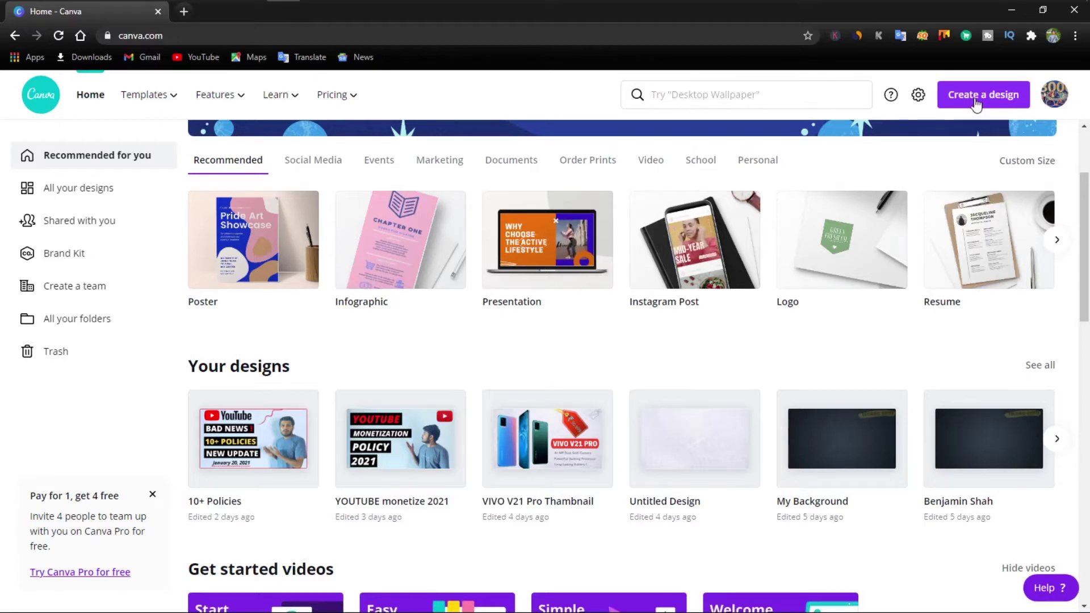
scroll(924, 287, up, 3)
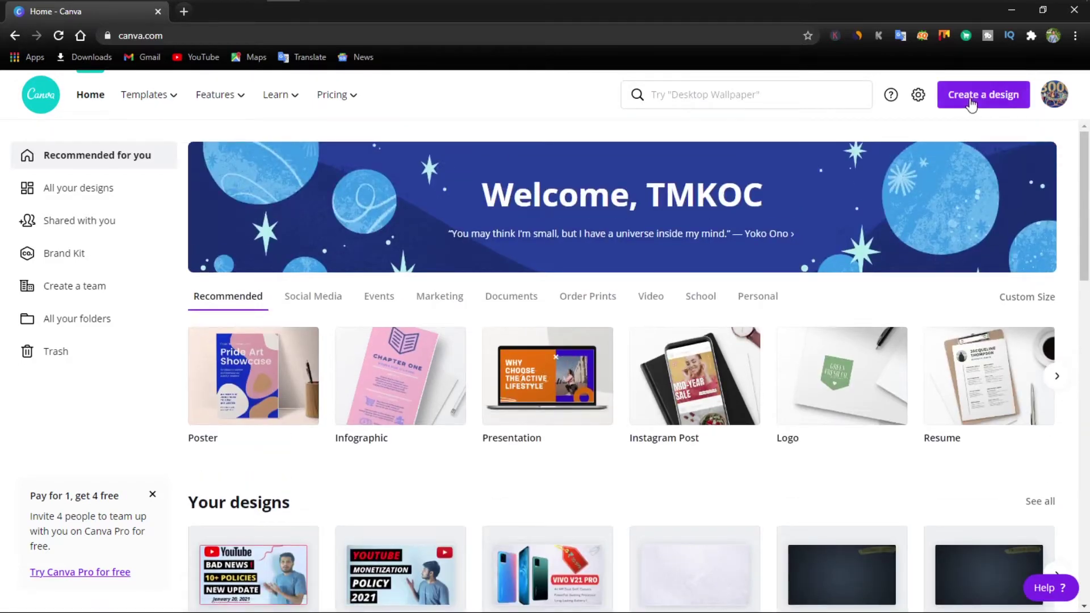
click(972, 104)
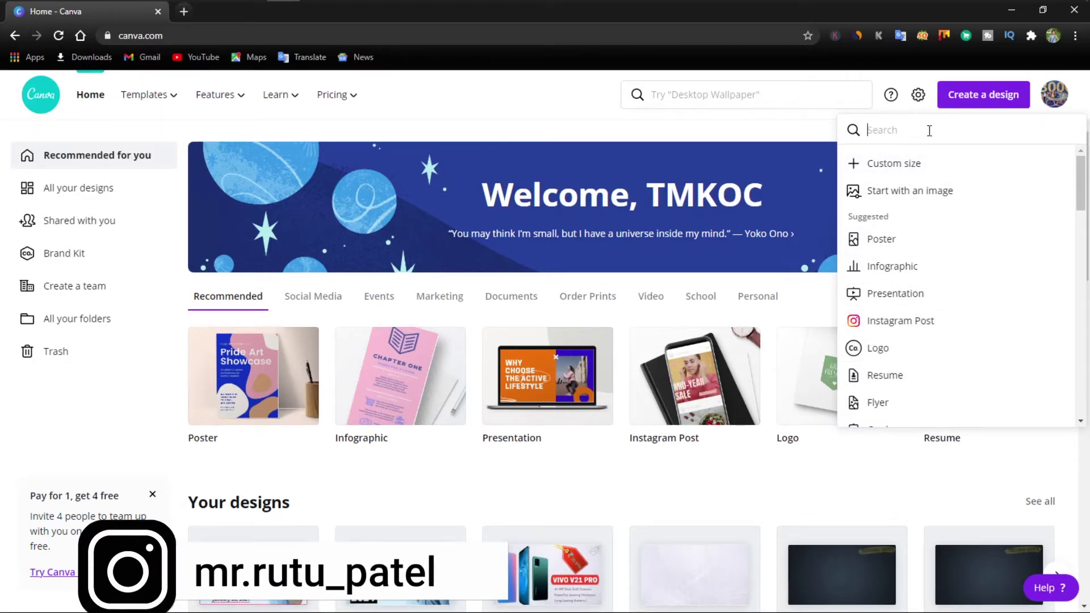
text(youtu)
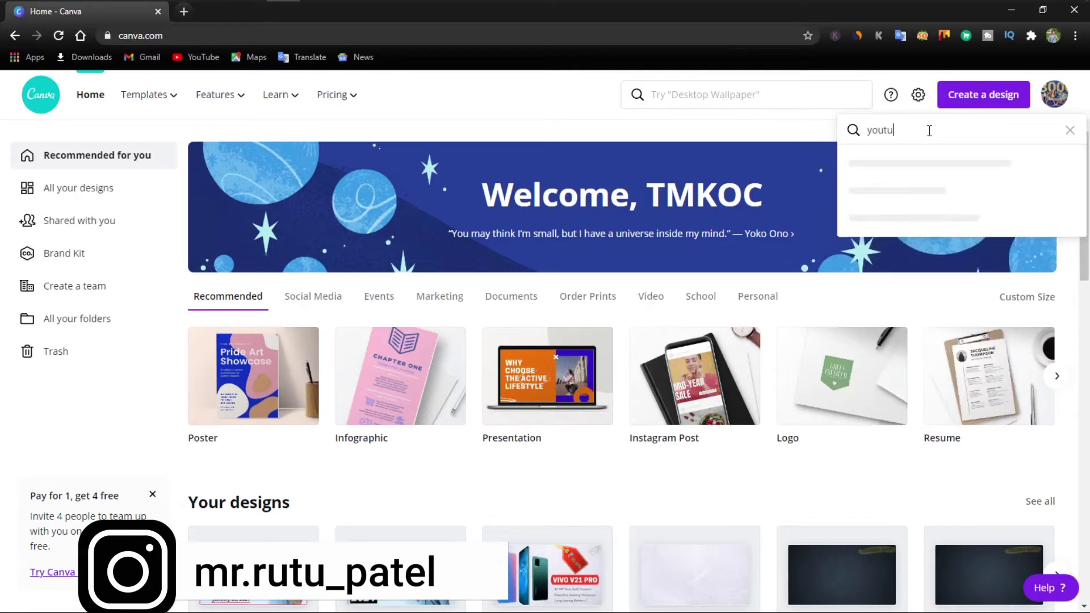
text(be)
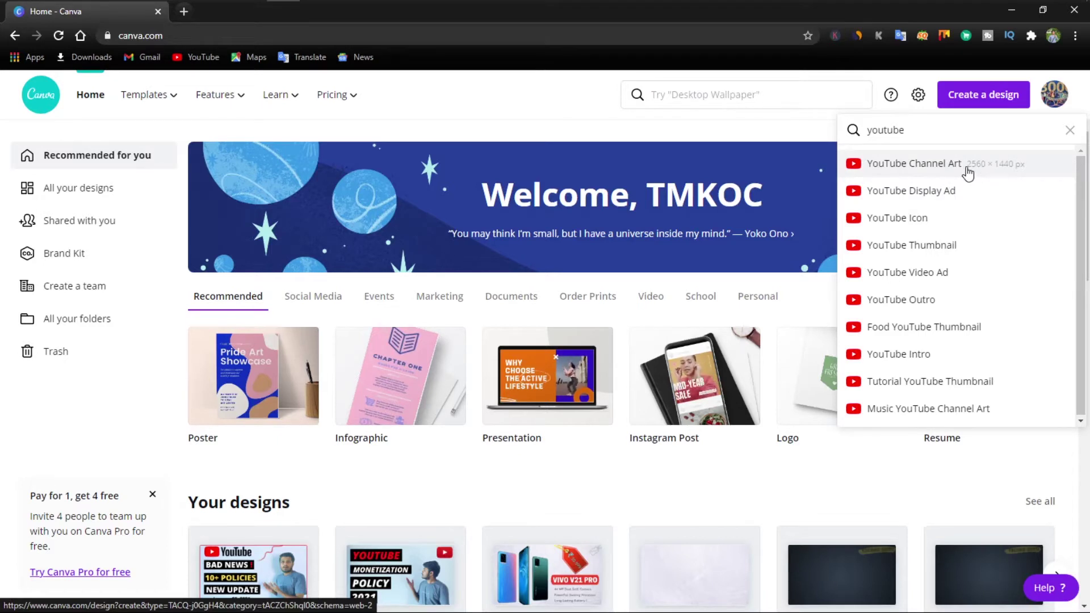
click(968, 166)
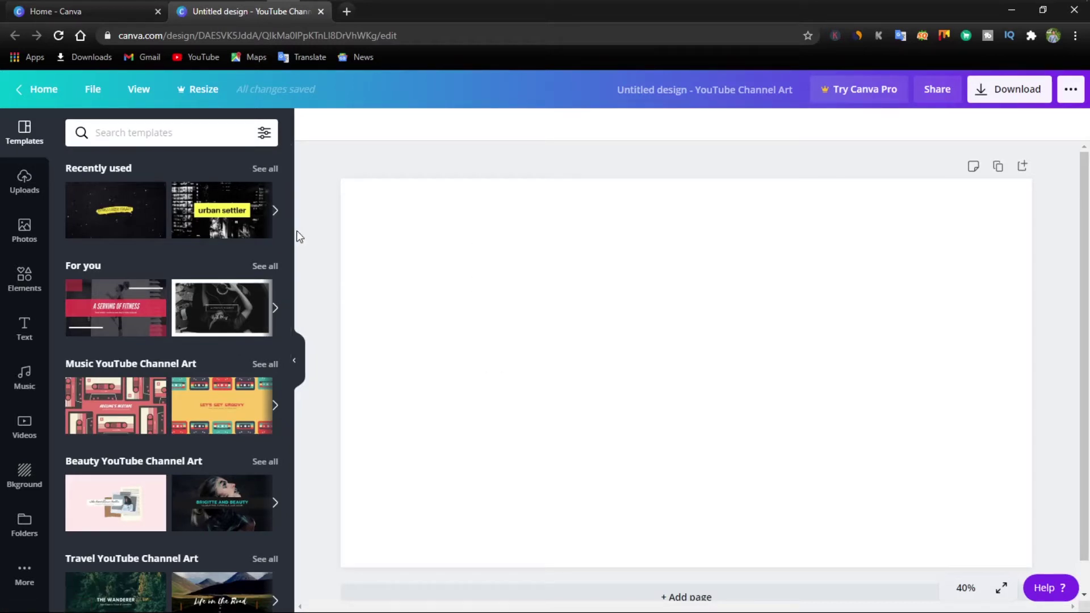
- Apply the dark sparkle-patterned template with the yellow brush-stroke name banner
scroll(236, 341, down, 1)
scroll(231, 346, down, 1)
scroll(236, 352, down, 1)
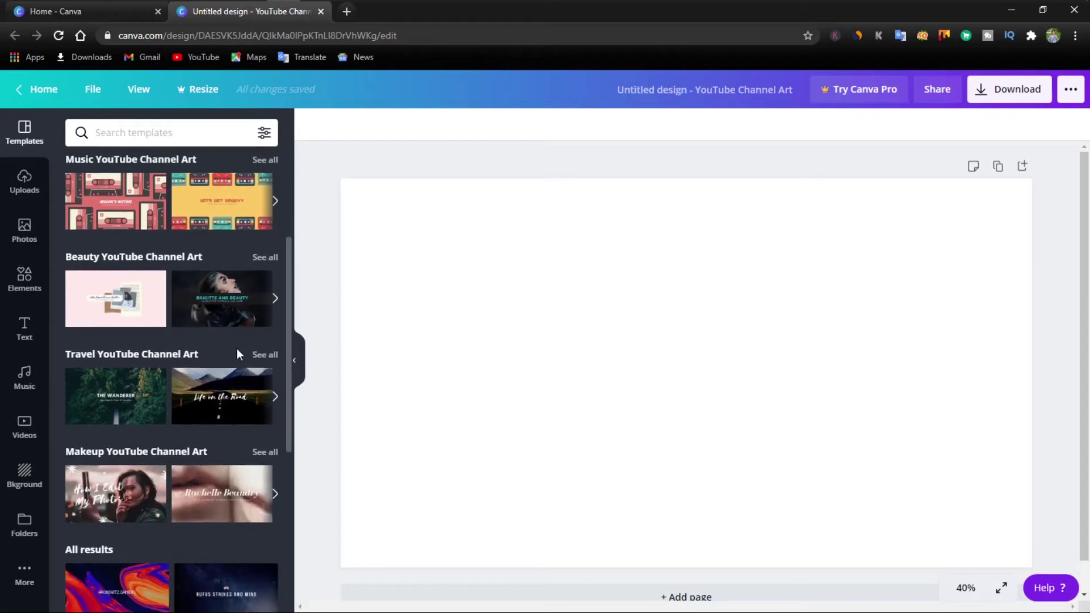
scroll(238, 352, down, 1)
scroll(233, 353, down, 1)
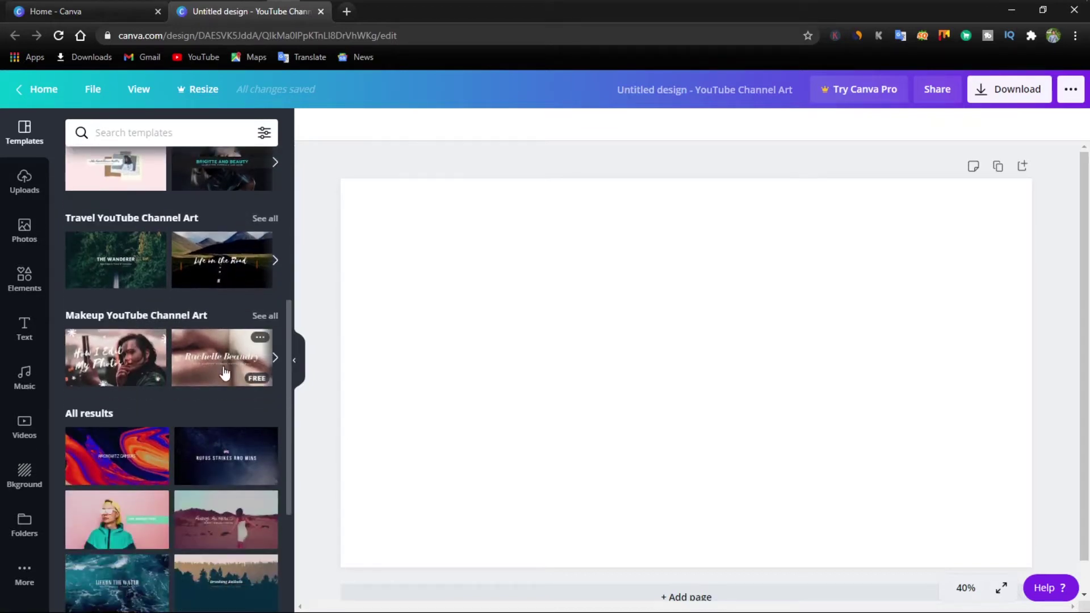
scroll(225, 374, down, 1)
scroll(244, 390, down, 1)
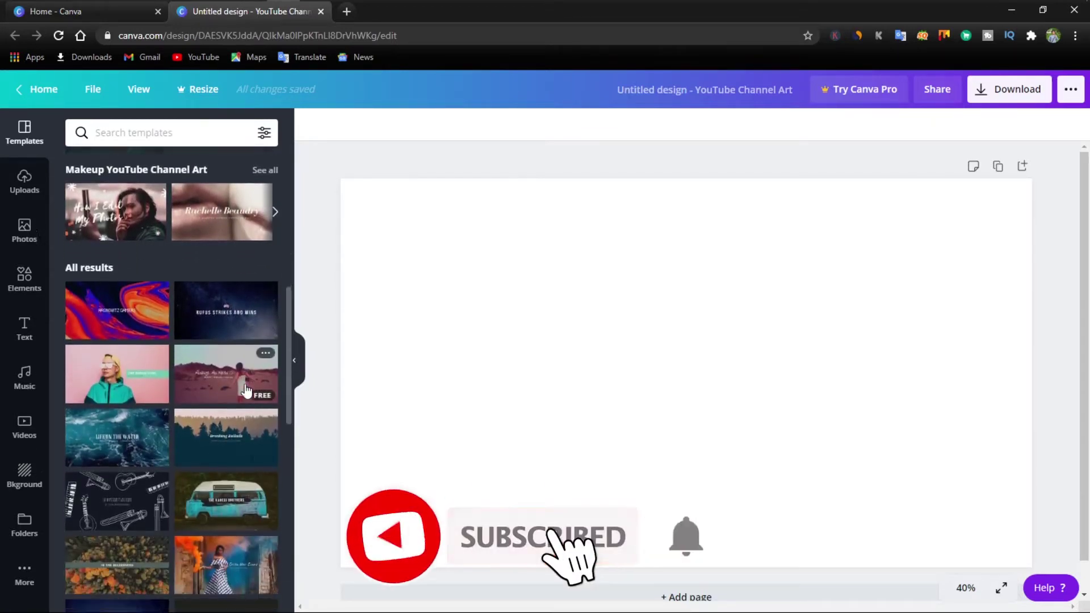
scroll(238, 386, down, 1)
scroll(220, 342, down, 1)
scroll(222, 363, down, 1)
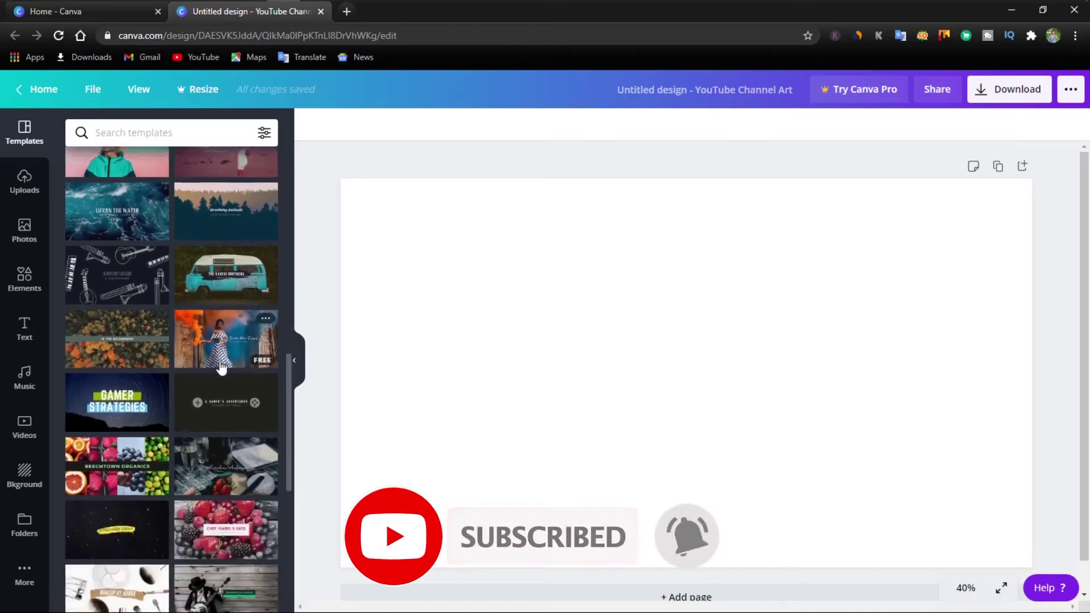
scroll(222, 368, down, 1)
scroll(192, 346, down, 1)
scroll(193, 345, down, 1)
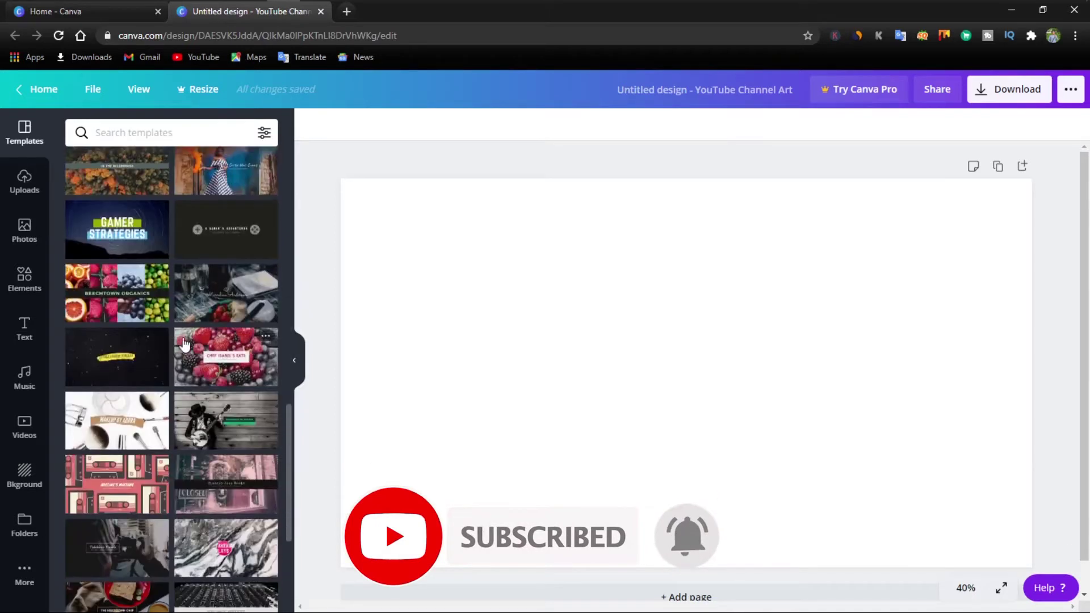
click(124, 373)
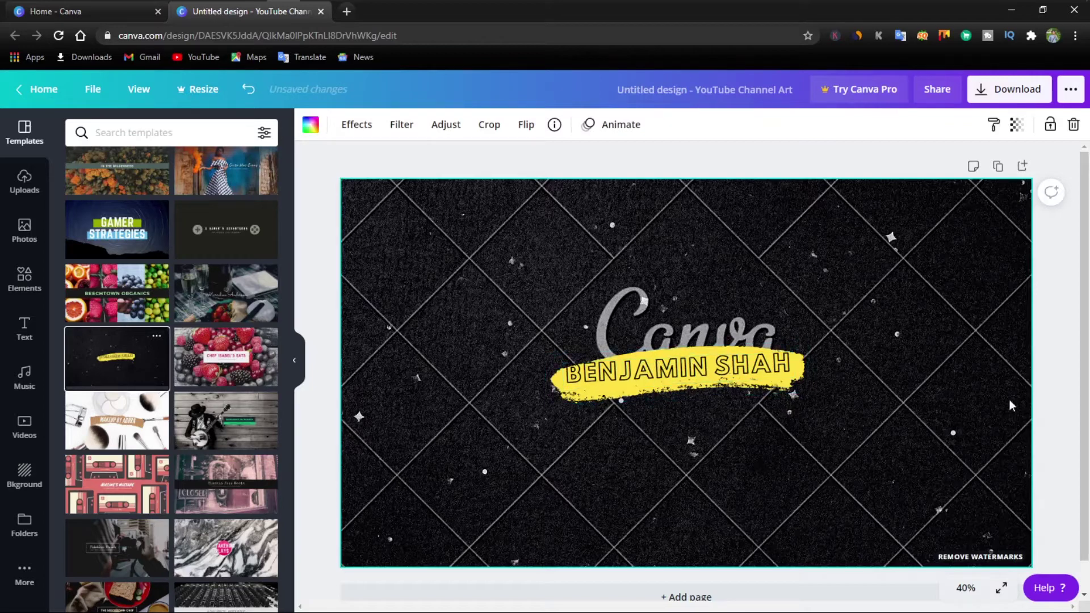
- Browse the previously uploaded images
click(25, 181)
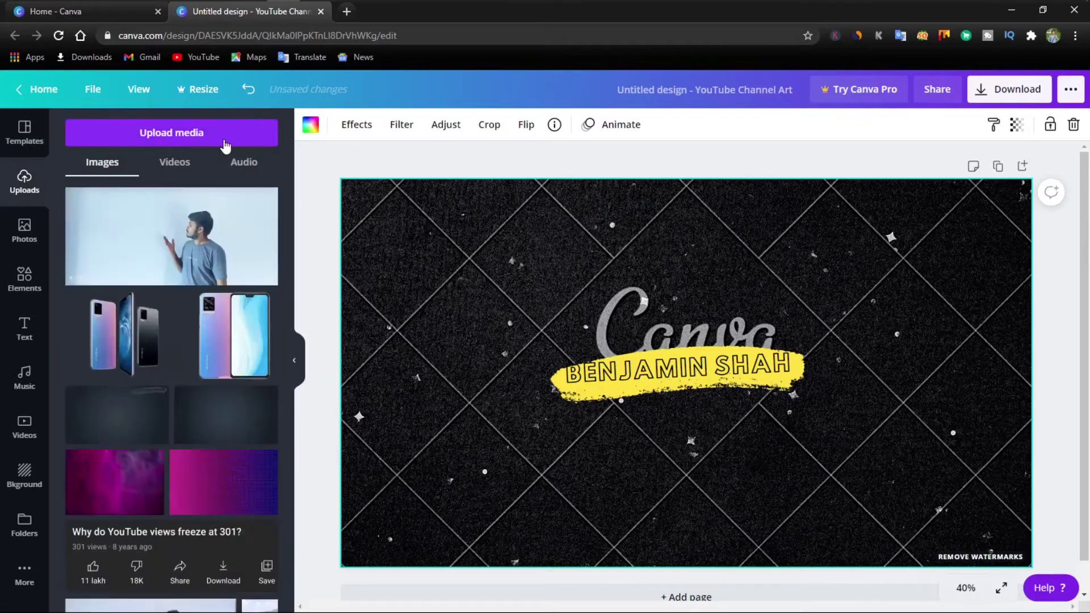
scroll(227, 276, down, 3)
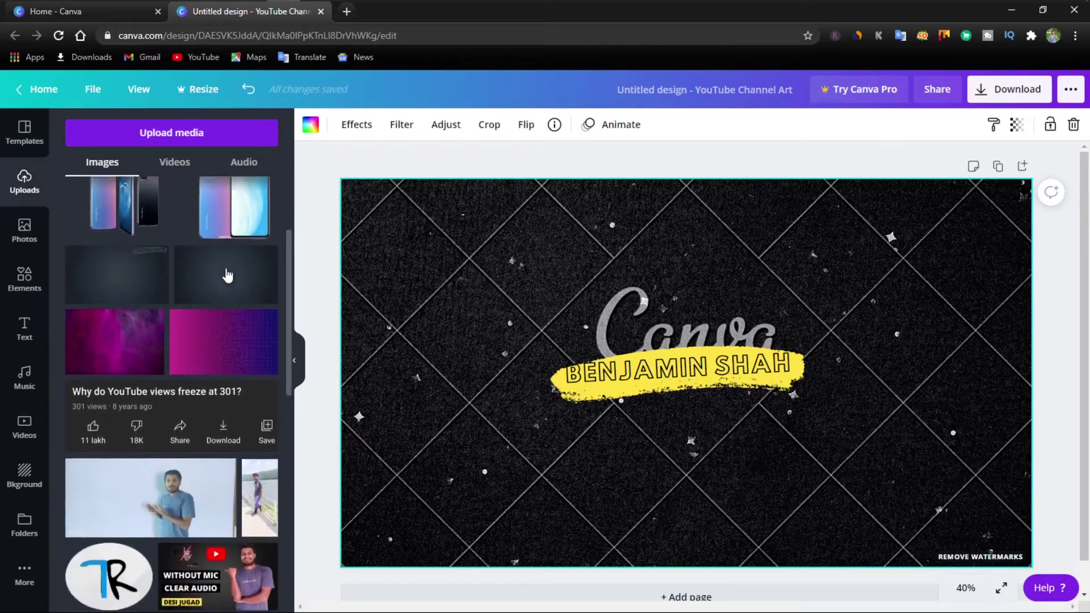
scroll(227, 276, down, 2)
scroll(227, 276, up, 4)
scroll(227, 276, down, 1)
scroll(227, 276, up, 2)
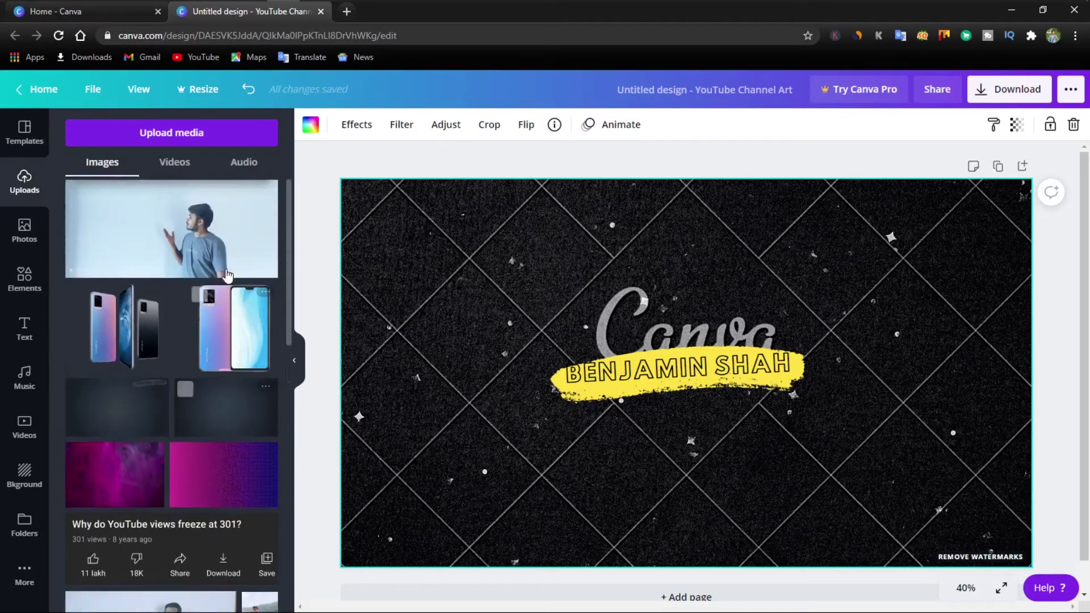
scroll(227, 276, up, 1)
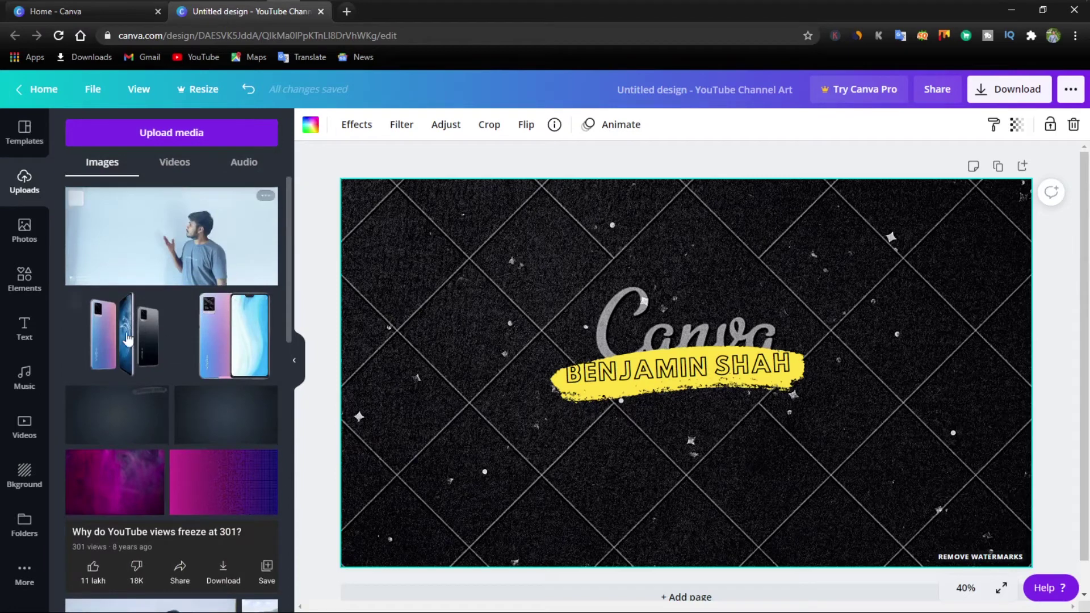
- Show the Elements library and its recent icon and shape searches
click(25, 278)
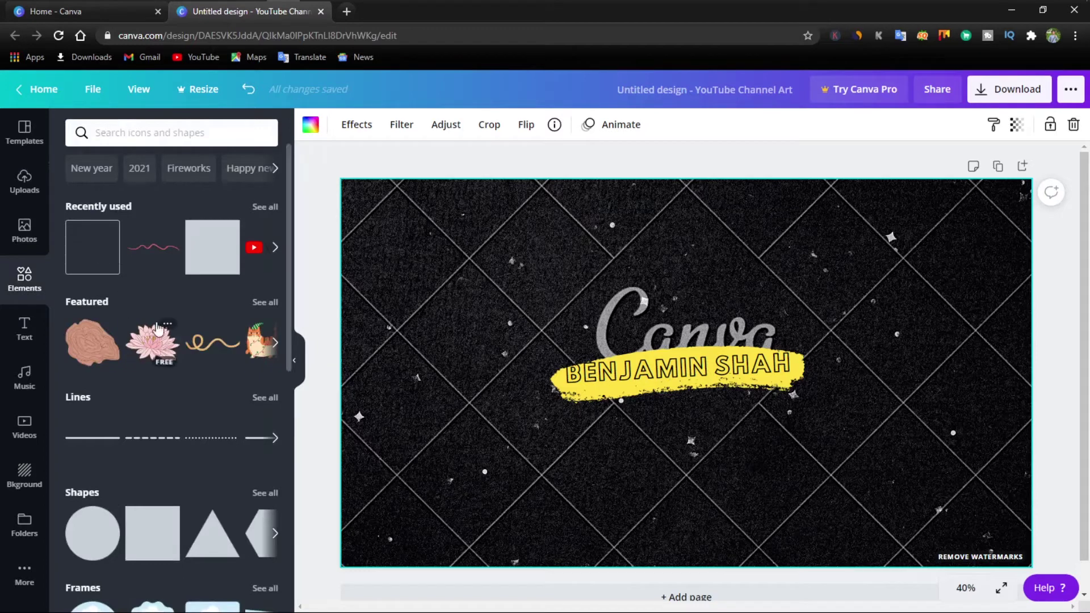
mouse_move(153, 247)
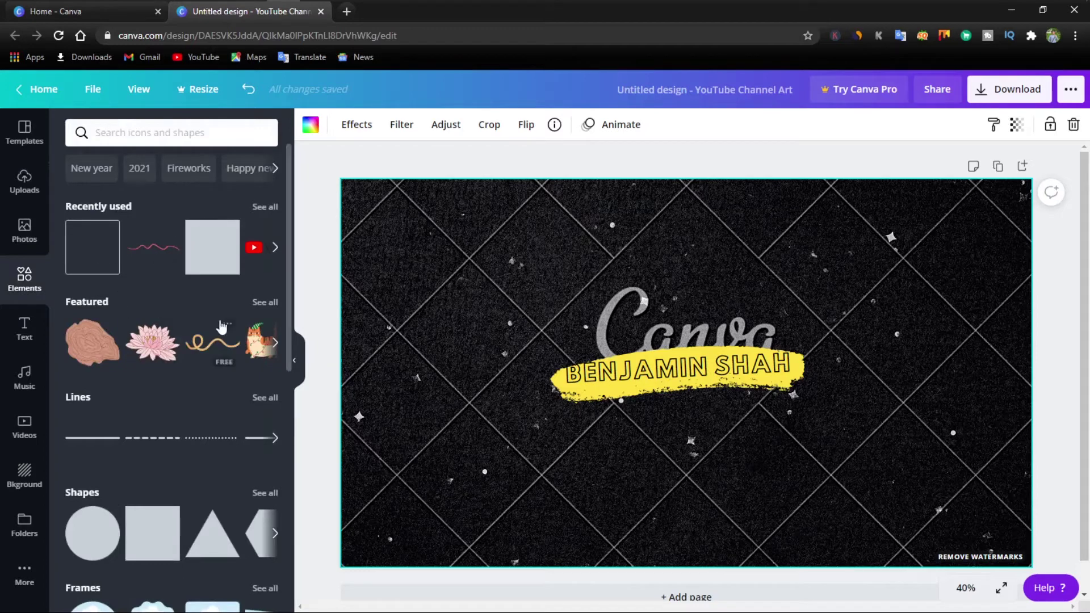
scroll(241, 295, down, 3)
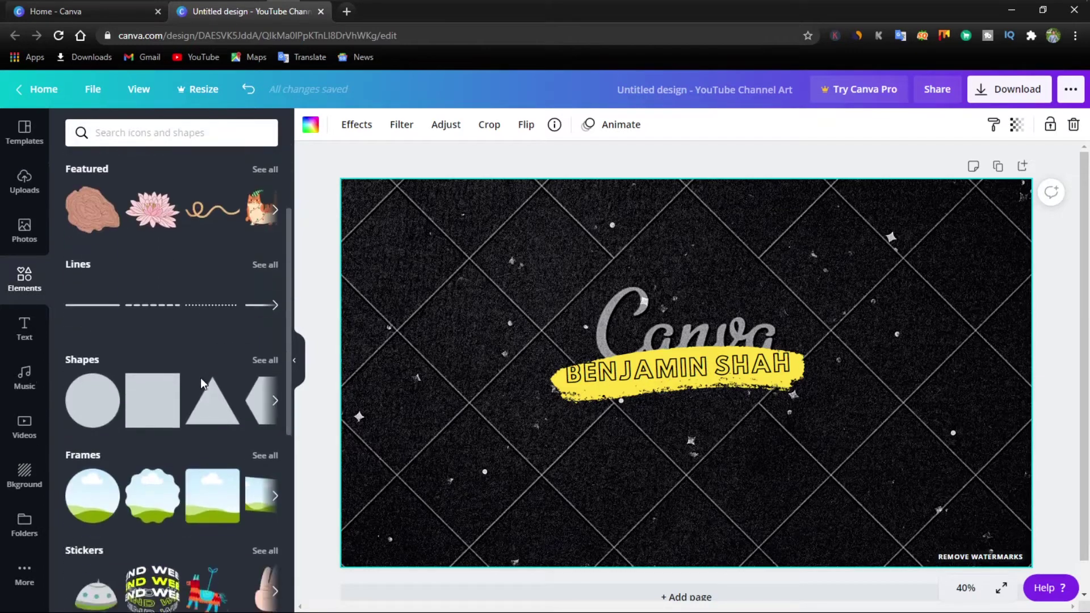
scroll(239, 318, down, 3)
scroll(184, 225, up, 3)
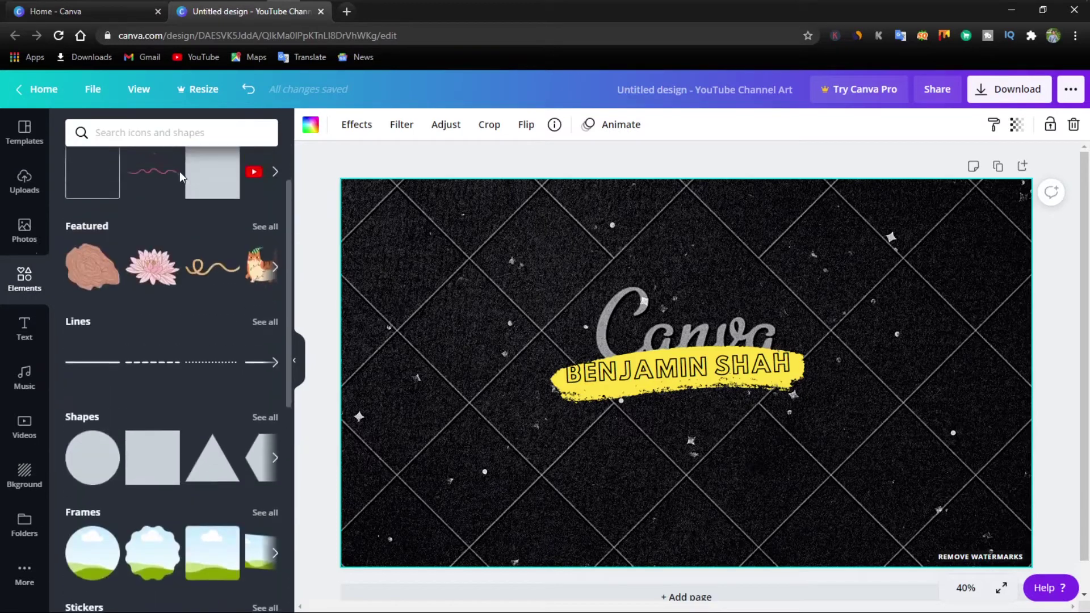
click(192, 134)
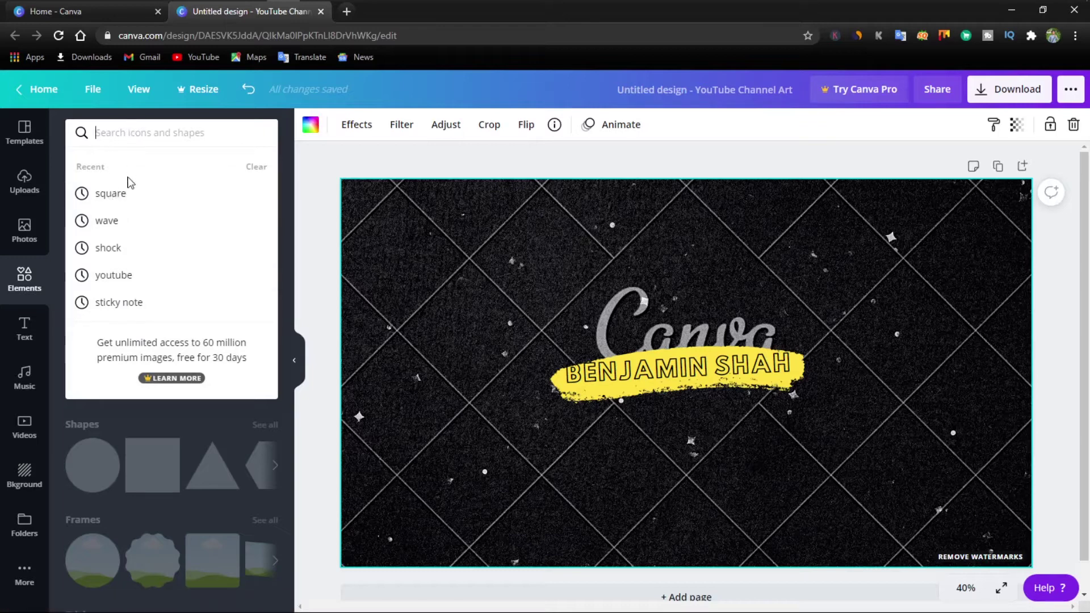
- Rerun the 'square' elements search and add the corner-bracket square frame
click(127, 194)
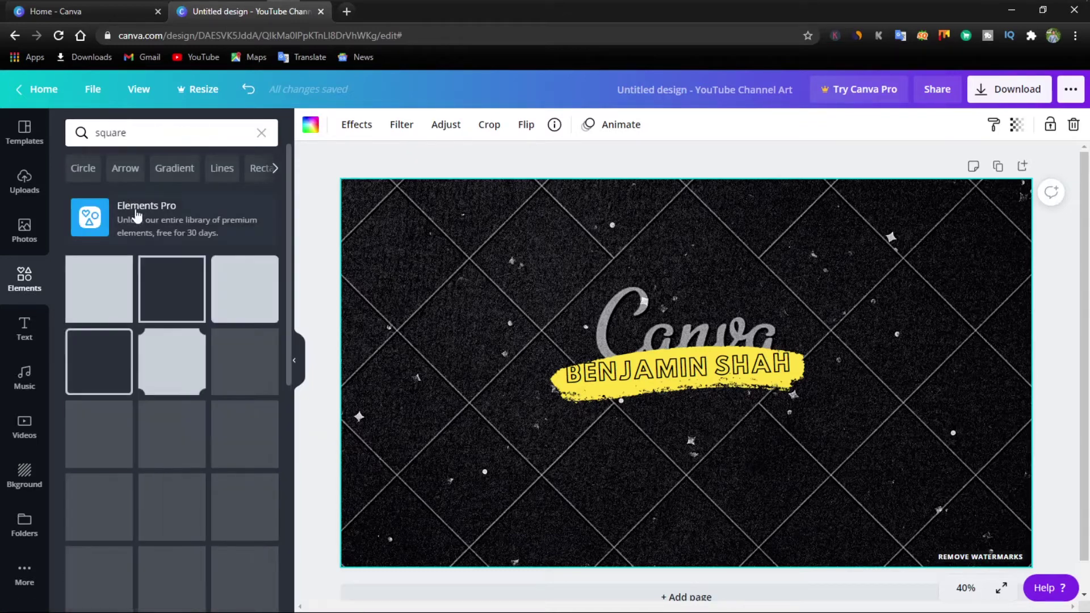
mouse_move(172, 363)
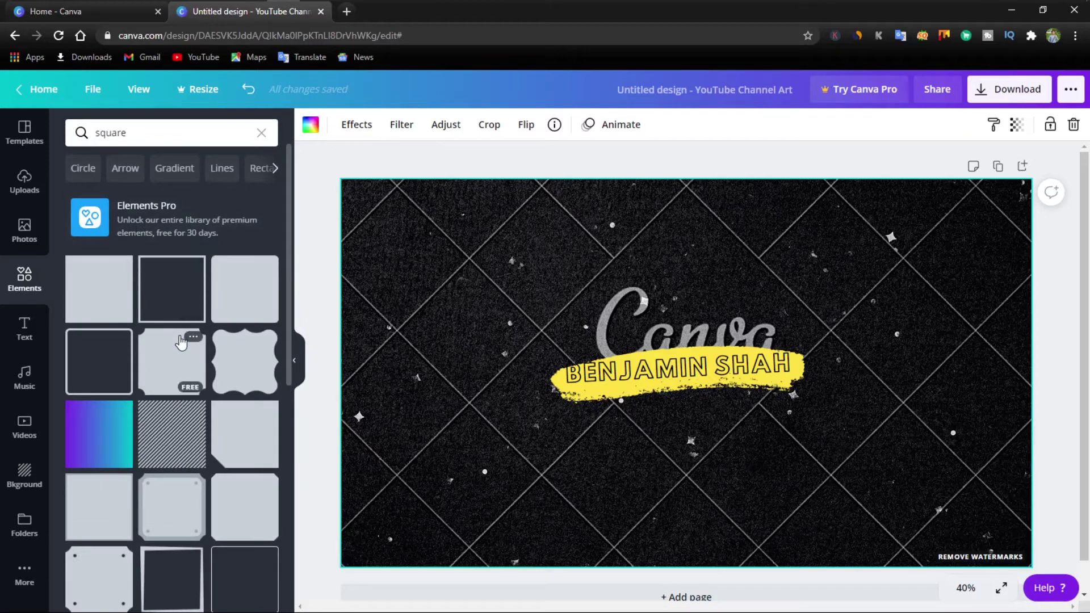
scroll(188, 457, down, 2)
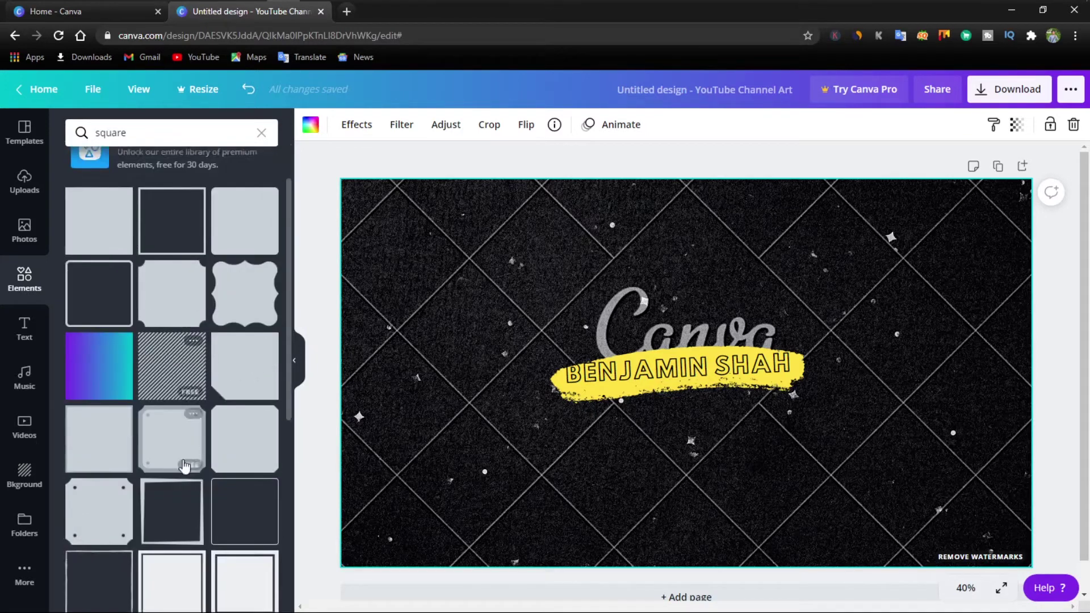
scroll(210, 470, down, 1)
scroll(211, 470, down, 1)
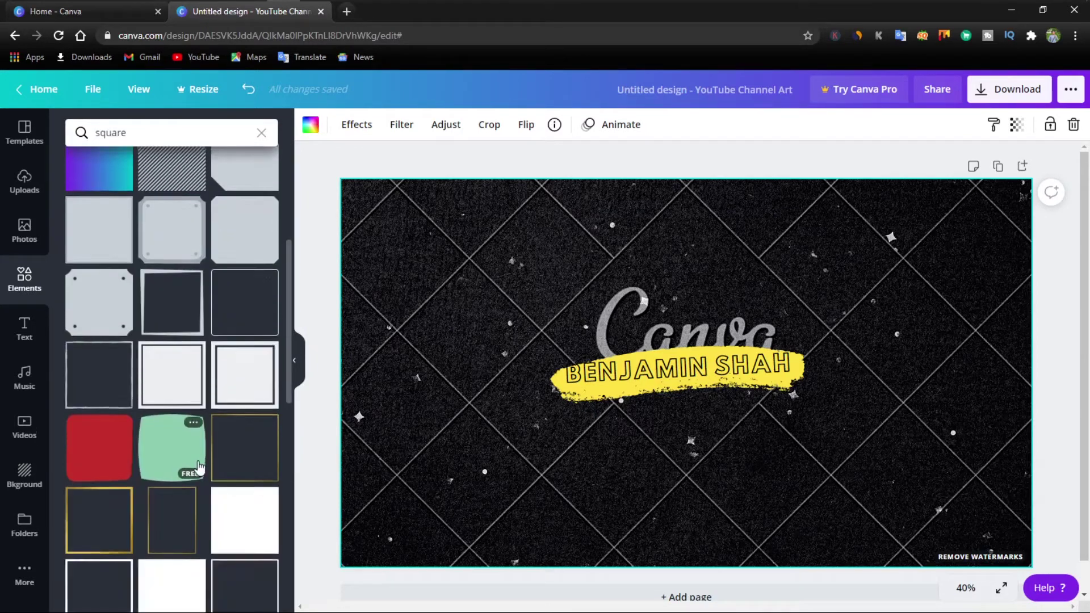
scroll(199, 454, down, 3)
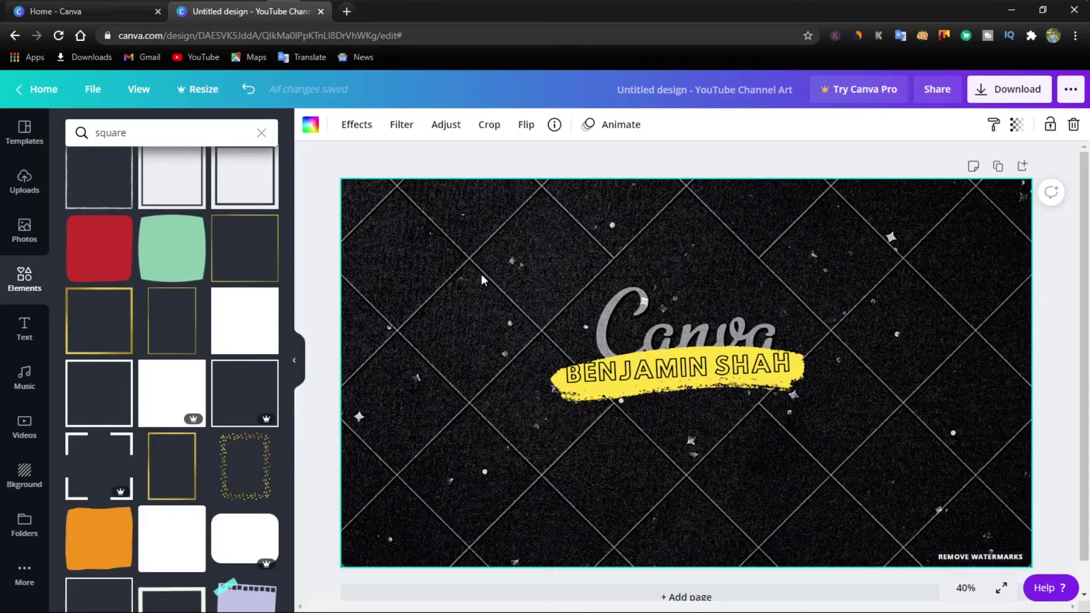
mouse_move(99, 465)
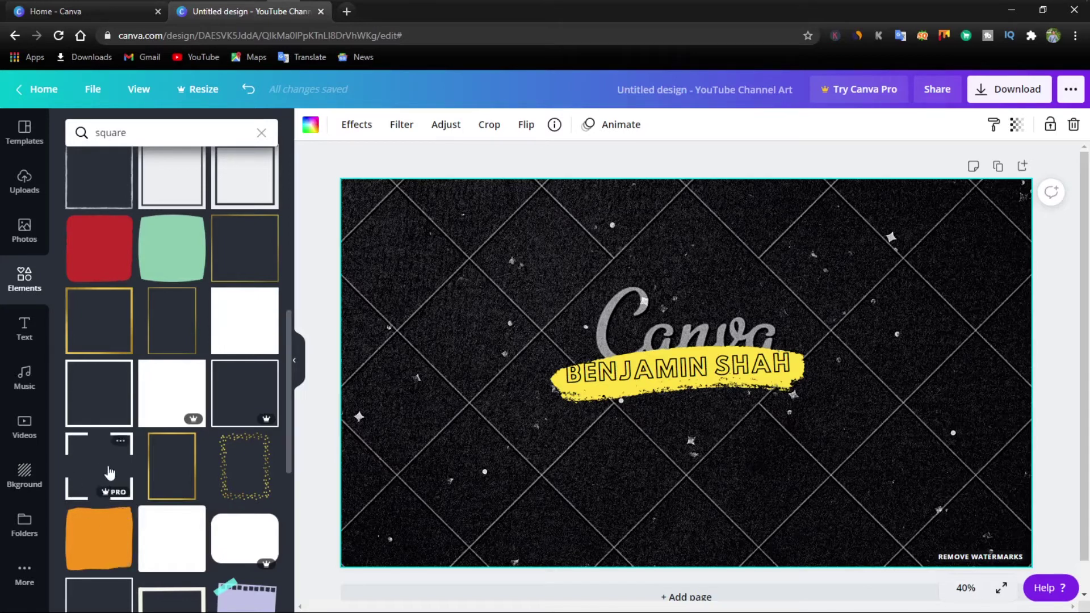
click(110, 473)
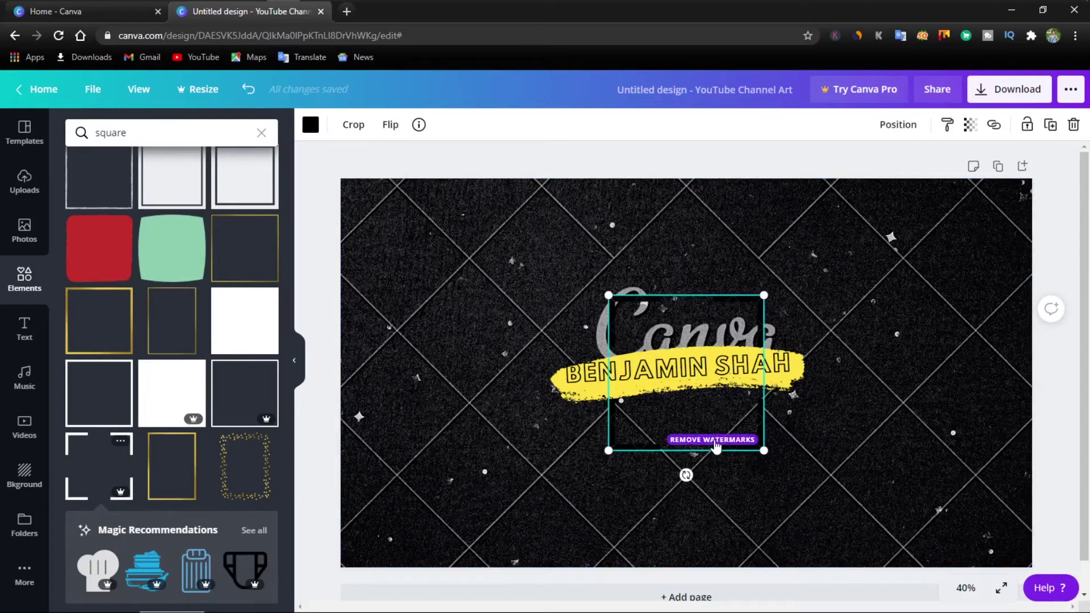
- Dismiss the premium watermark offer, then move and delete the square frame
click(719, 440)
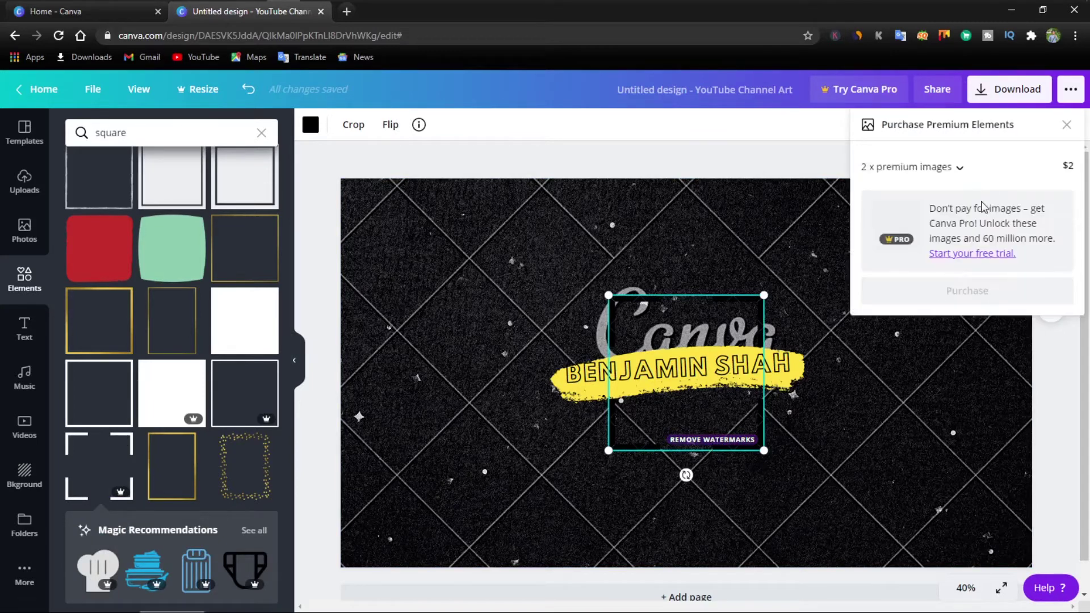
click(961, 254)
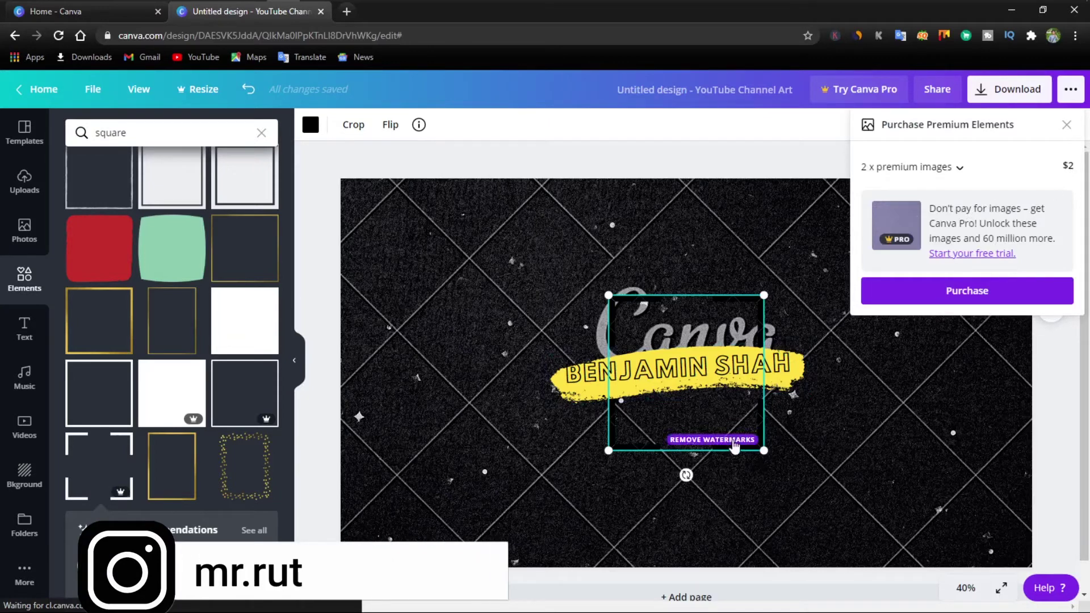
click(719, 414)
drag(614, 408, 529, 407)
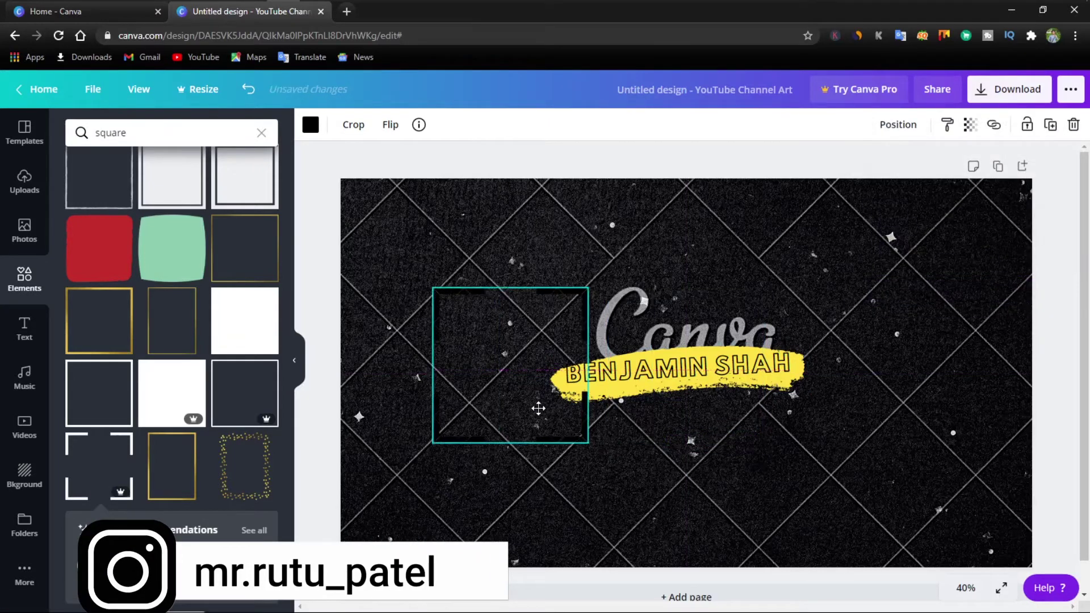
key(Delete)
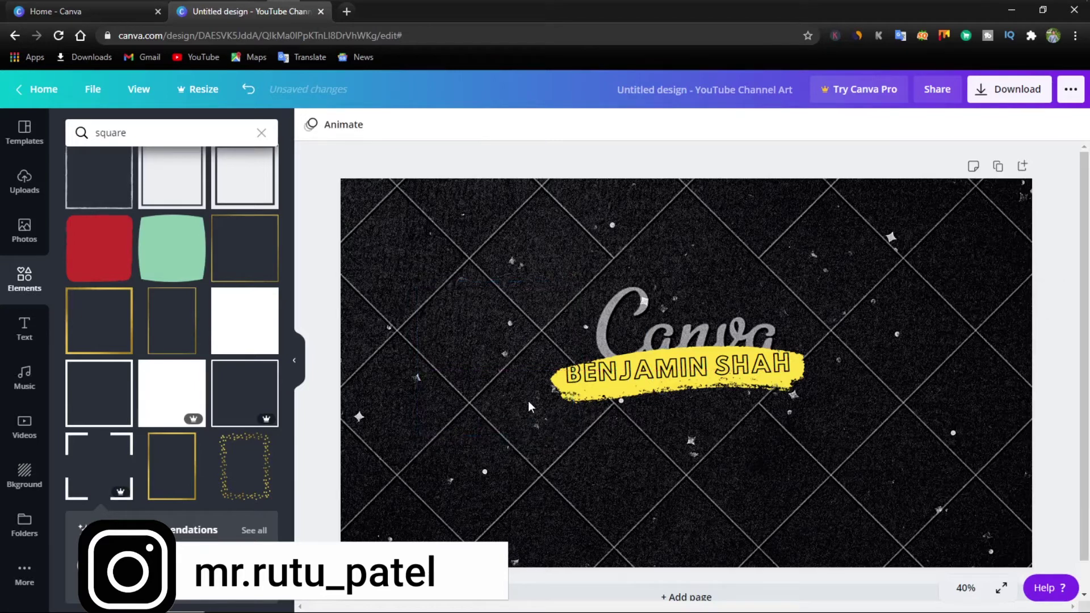
mouse_move(172, 393)
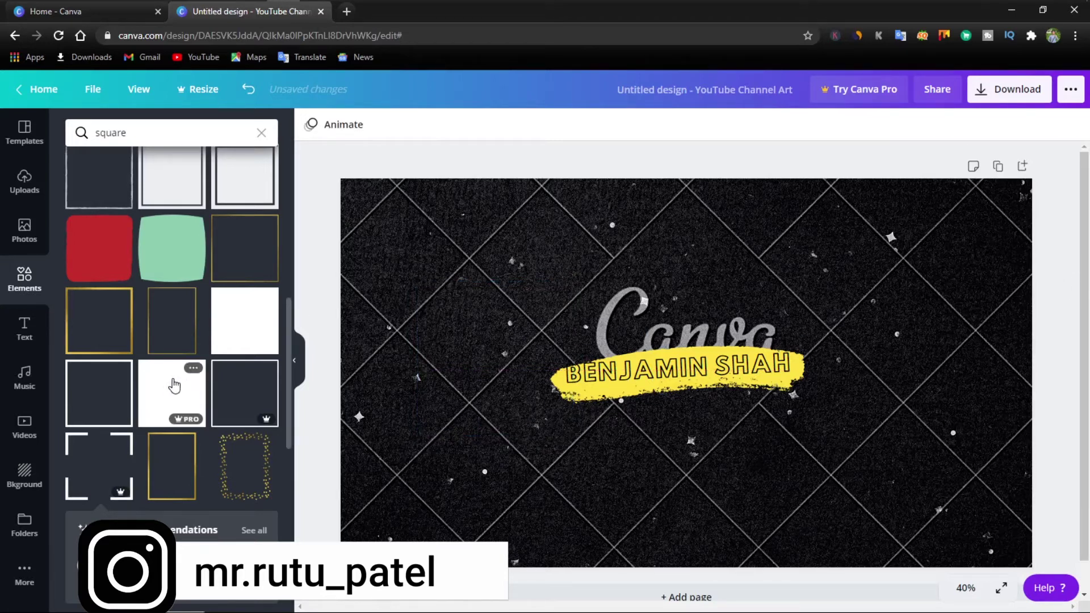
- Clear the 'square' search and switch to the stock photo library
scroll(168, 386, up, 3)
scroll(164, 380, up, 3)
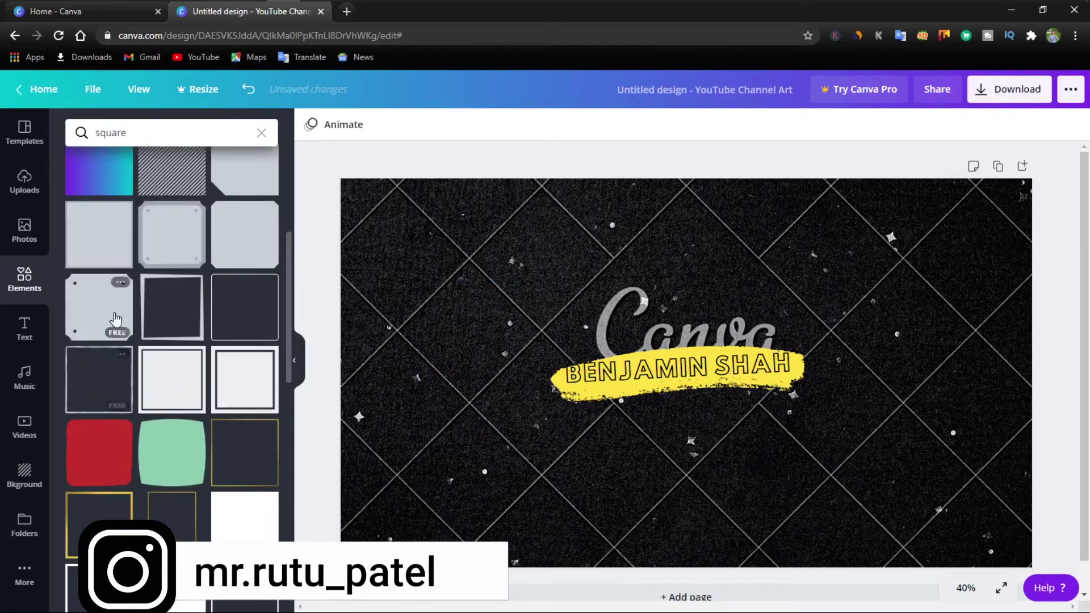
scroll(142, 284, up, 3)
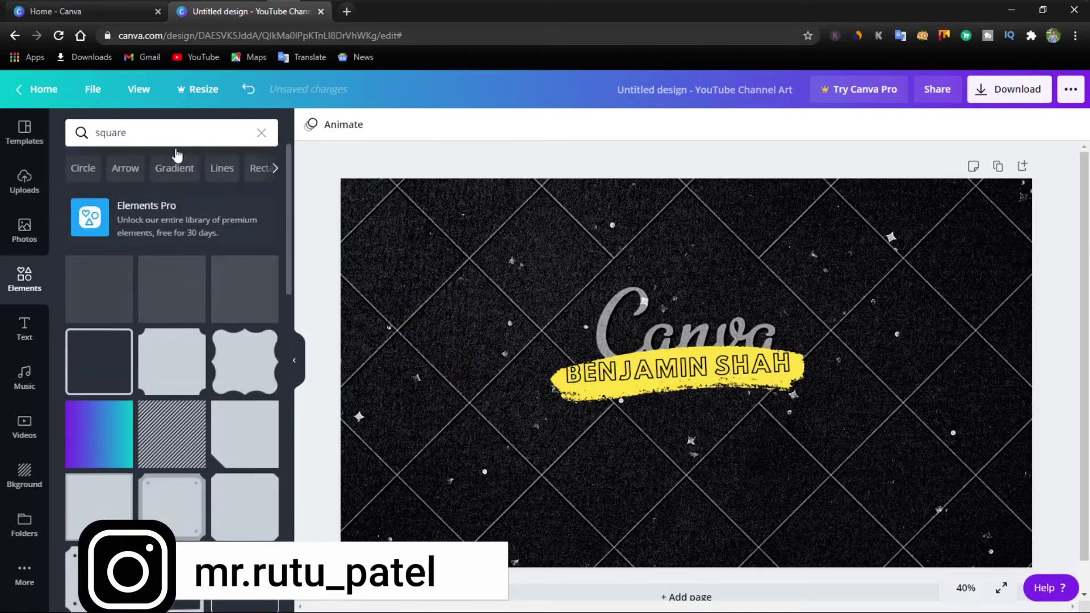
click(261, 134)
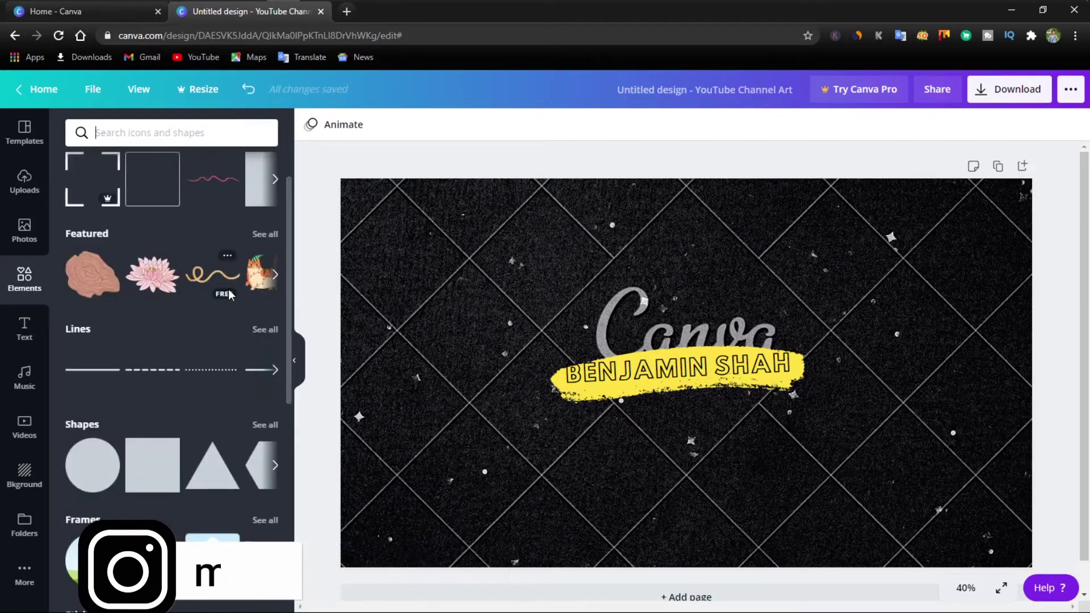
scroll(227, 295, up, 2)
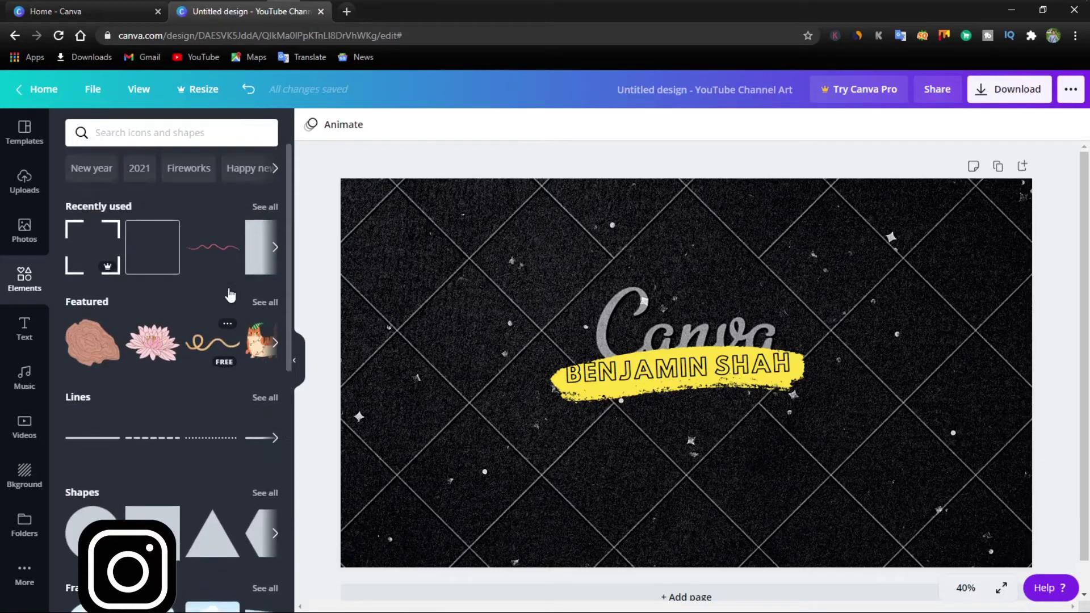
click(20, 232)
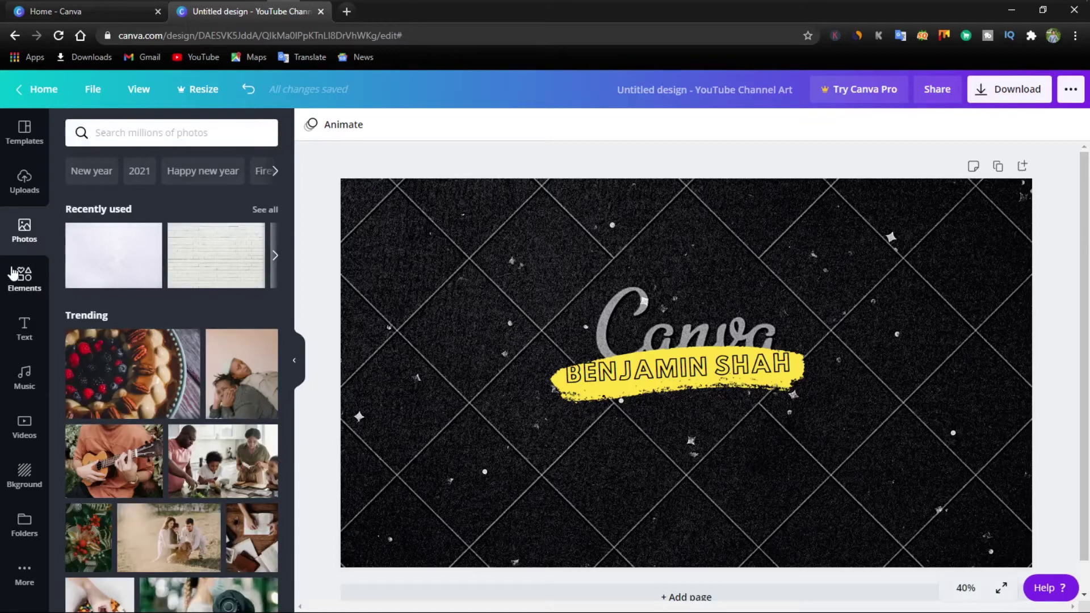
- Reapply the recently used banner template and return to Photos
click(25, 132)
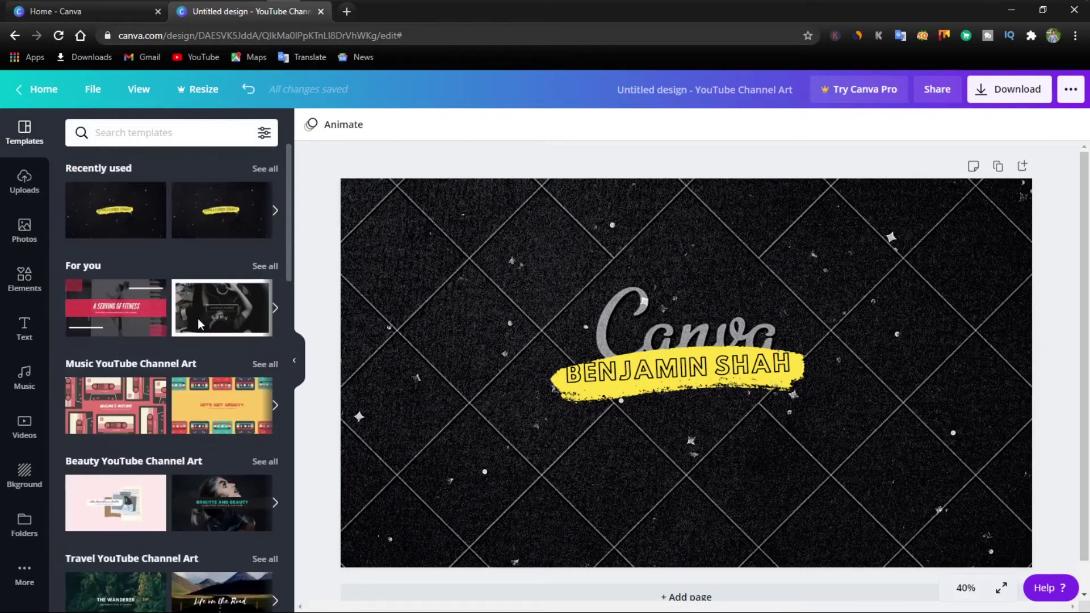
click(206, 225)
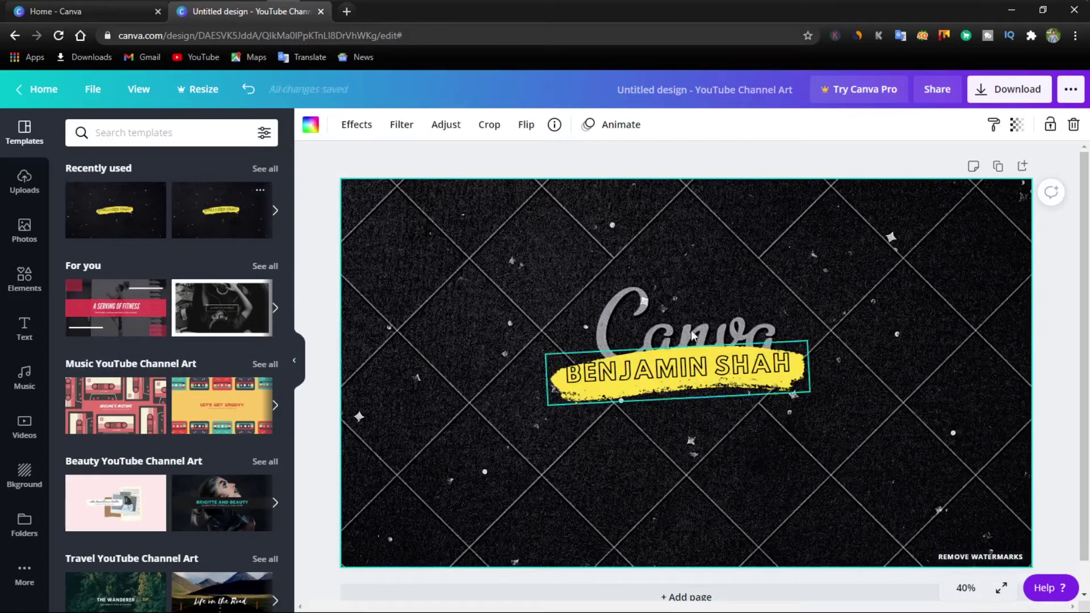
click(25, 230)
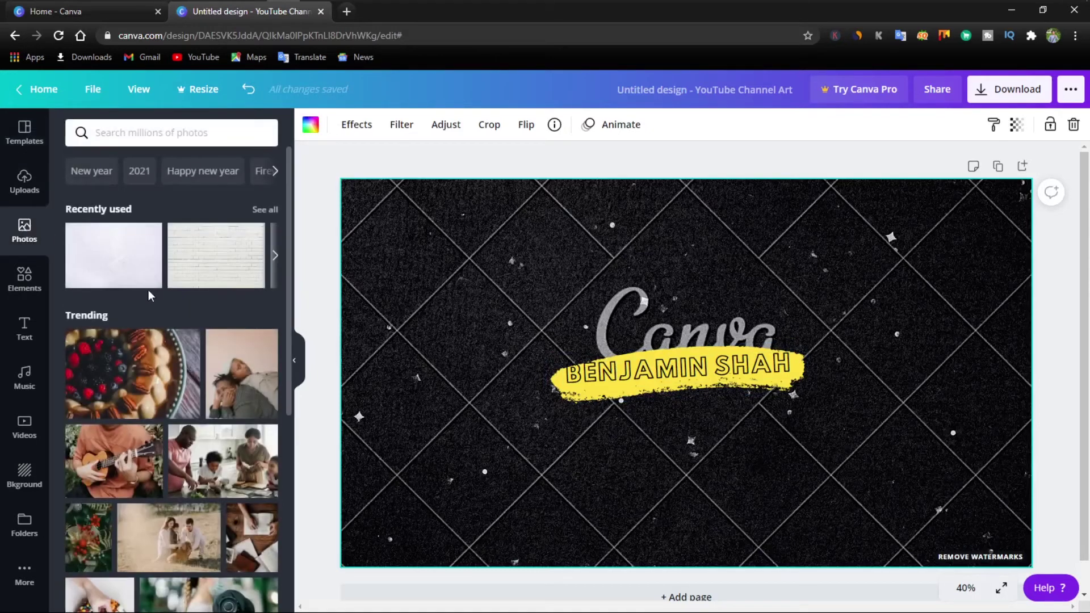
scroll(150, 318, down, 2)
scroll(149, 327, up, 2)
scroll(148, 323, up, 3)
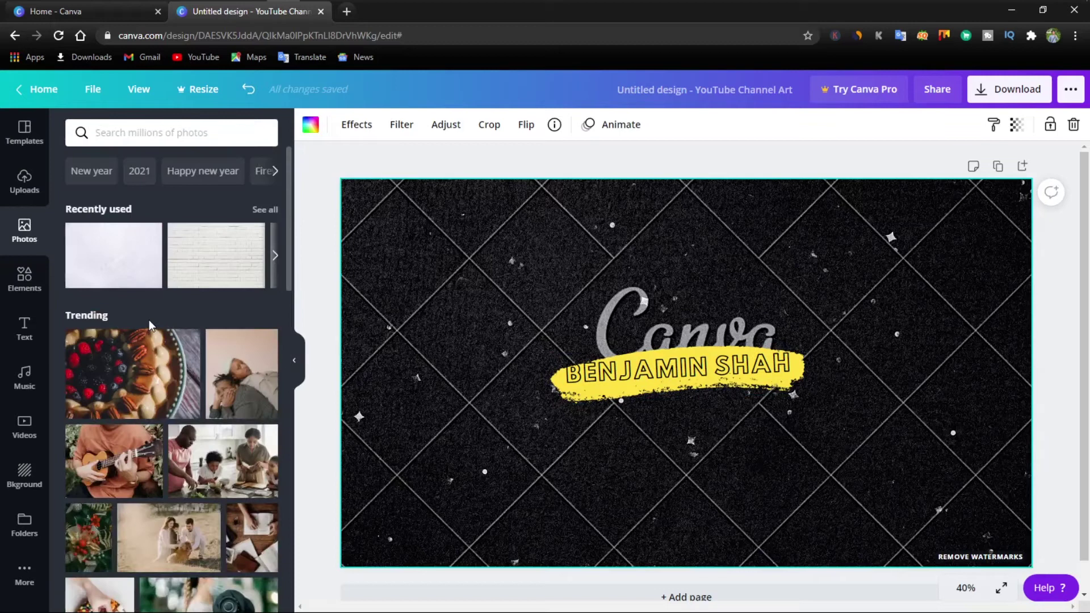
- Search photos for 'white background', then show the uploaded images
click(190, 132)
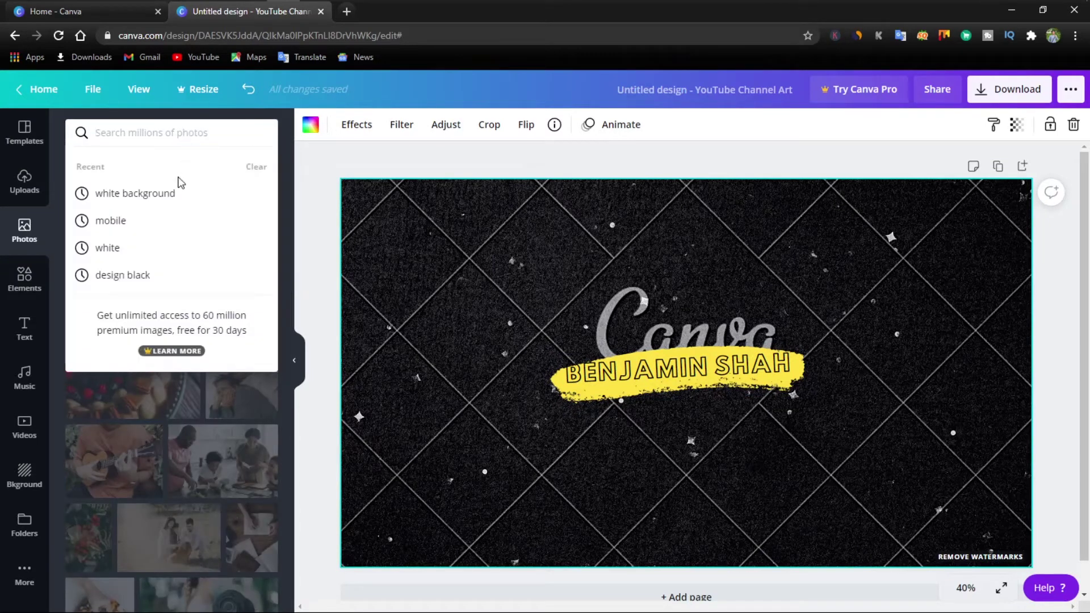
click(159, 194)
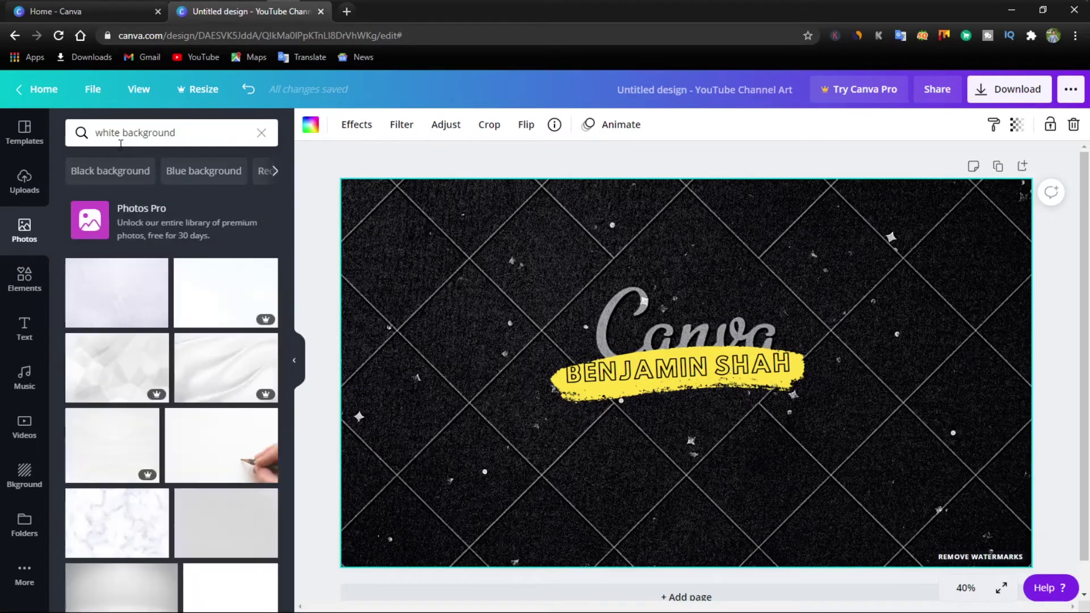
scroll(199, 296, down, 1)
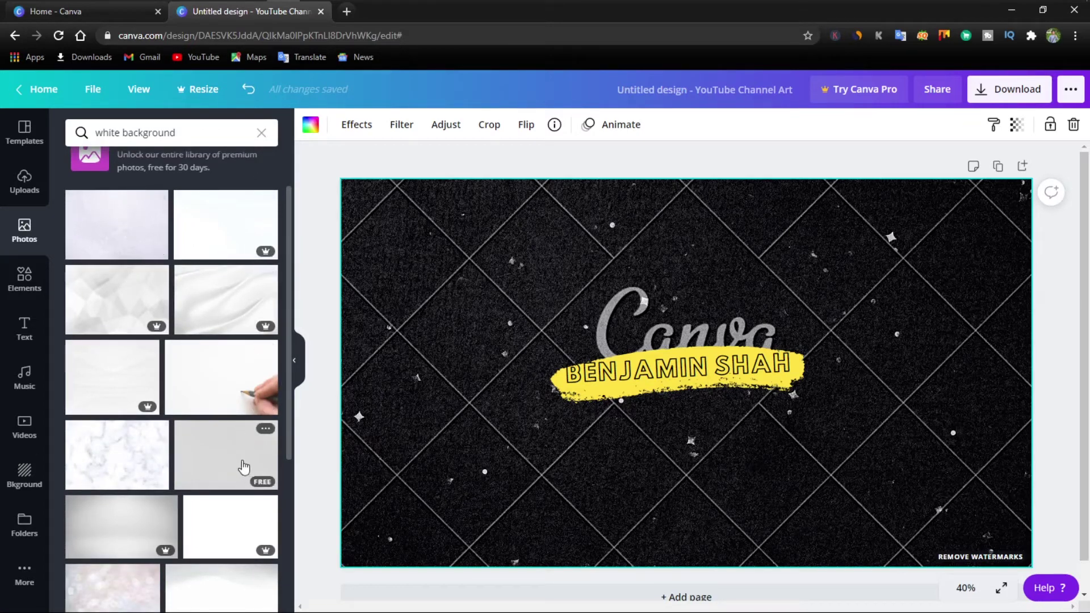
mouse_move(225, 300)
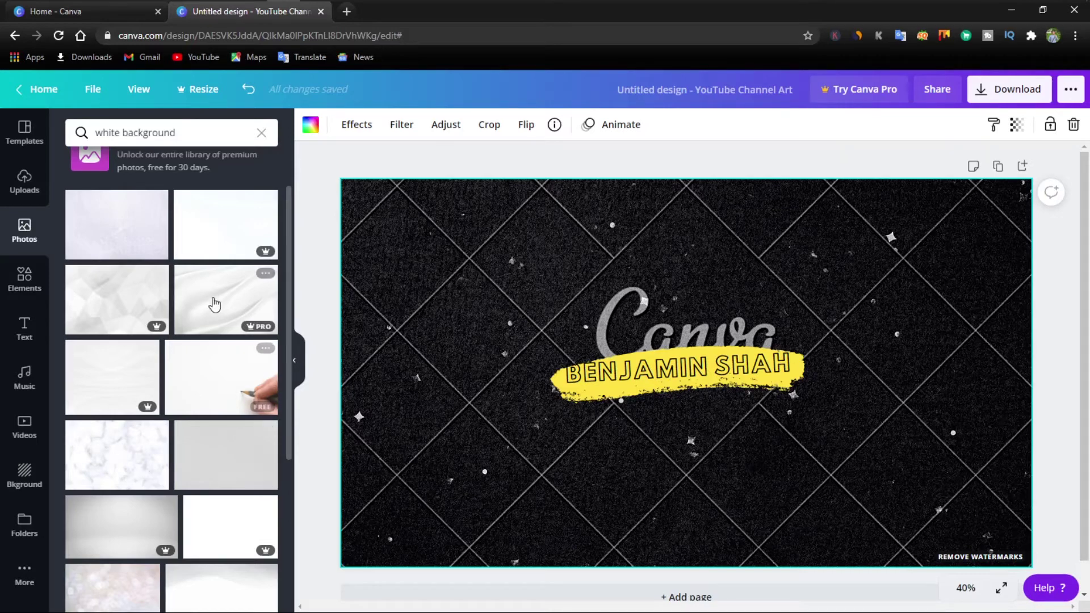
scroll(210, 304, up, 2)
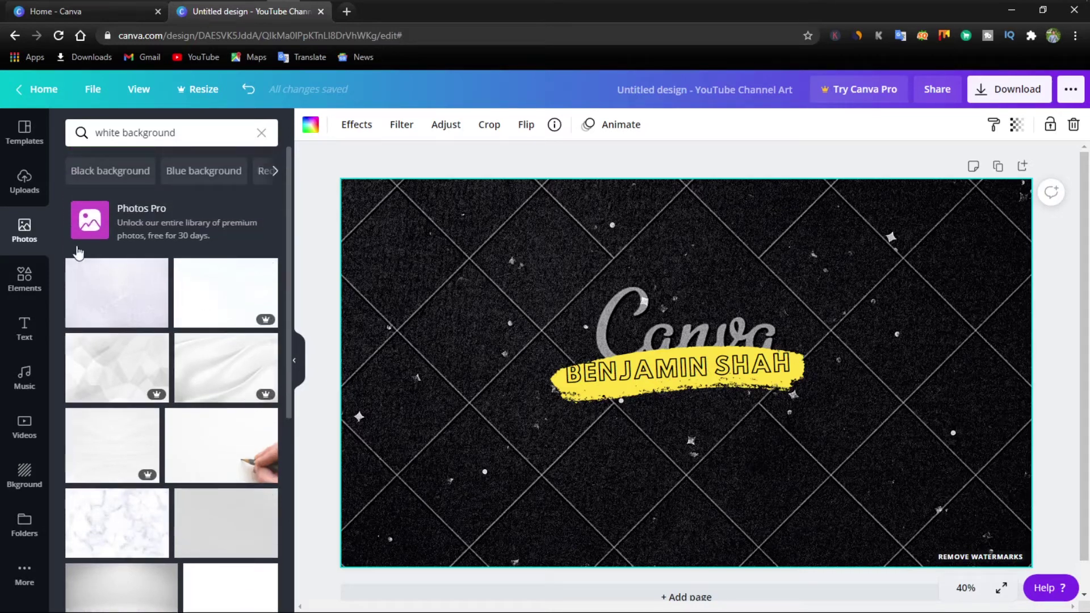
click(24, 182)
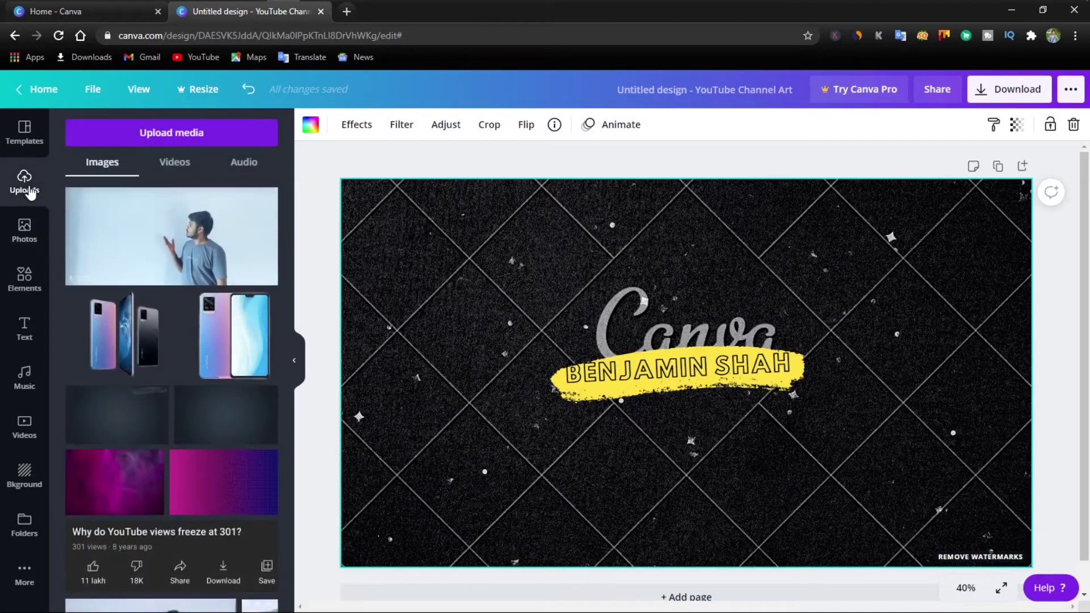
scroll(159, 255, down, 2)
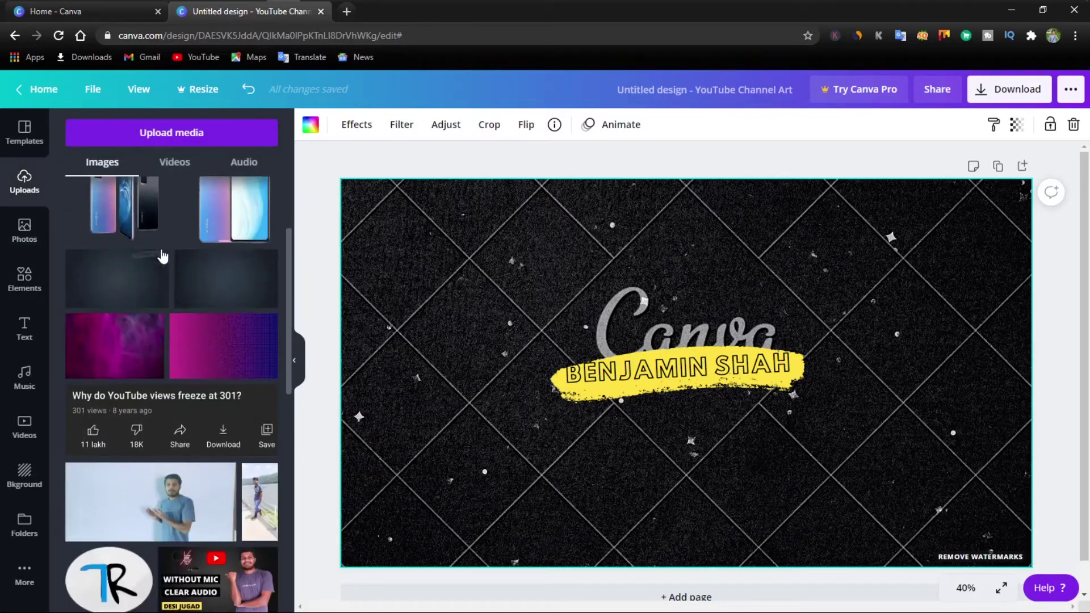
- Stretch the dark uploaded image over the whole canvas and send it behind the yellow label
click(224, 292)
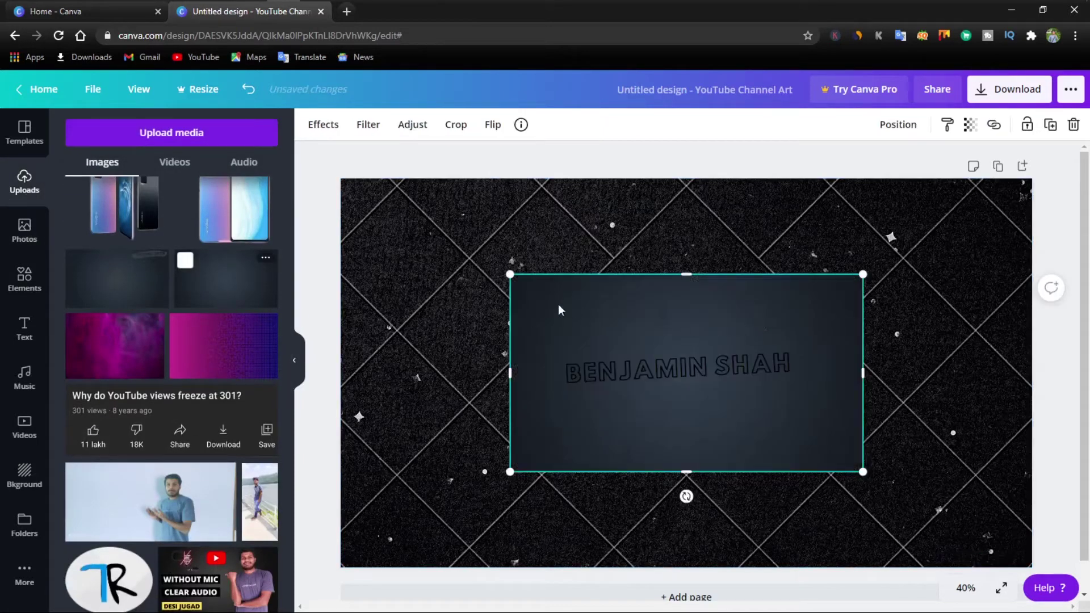
drag(510, 275, 334, 193)
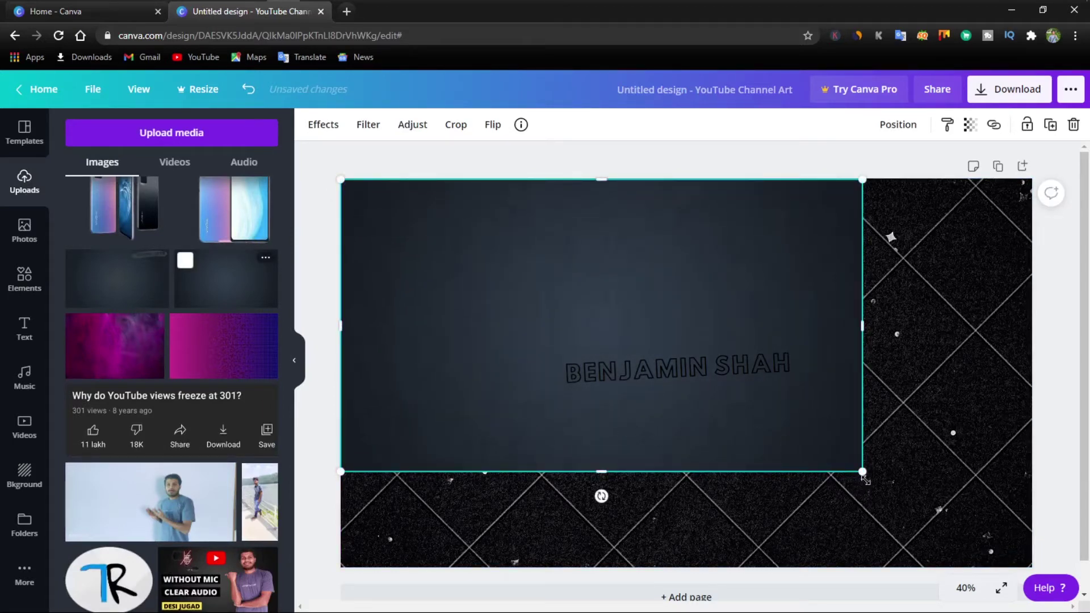
drag(864, 477, 1011, 574)
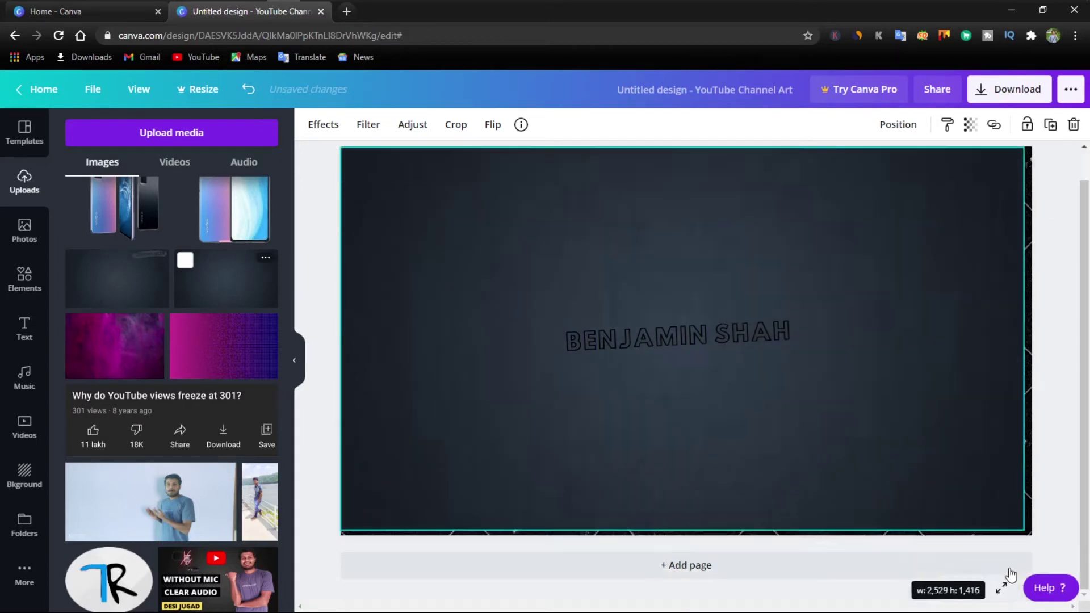
drag(1010, 574, 1024, 548)
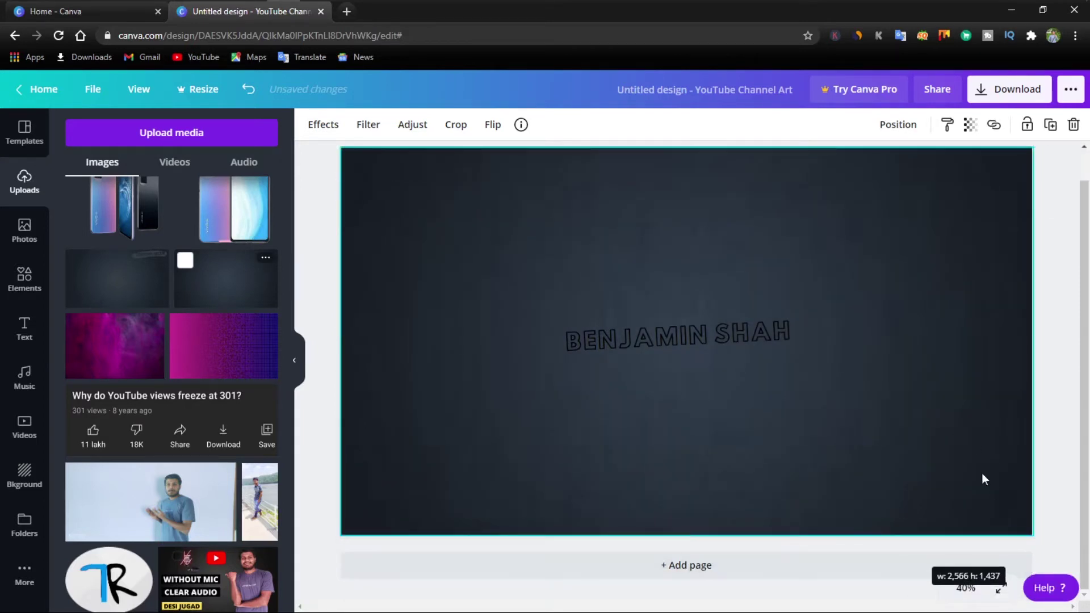
click(905, 136)
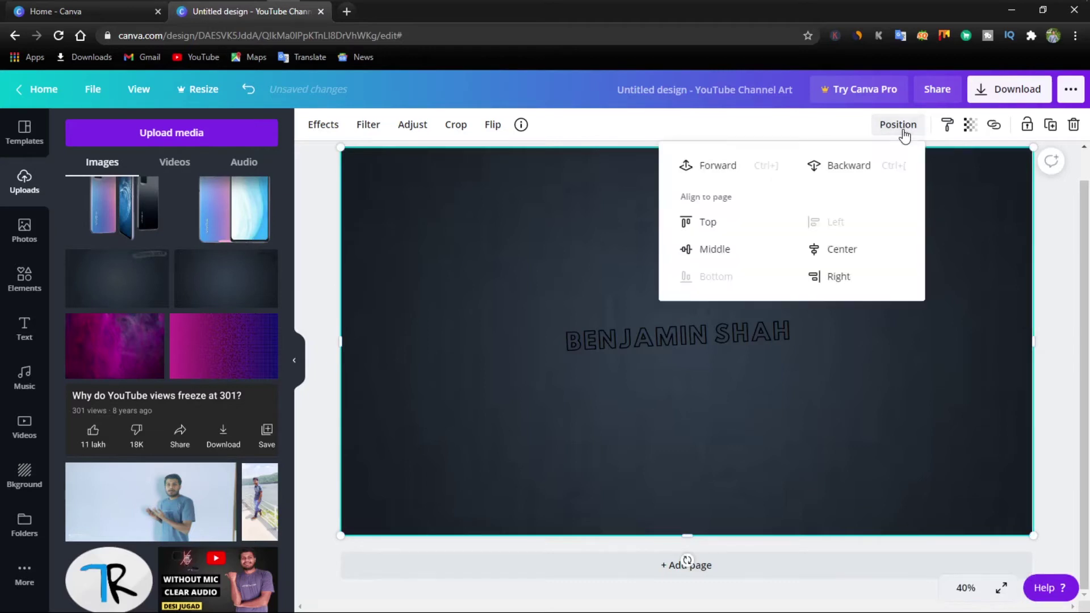
click(827, 171)
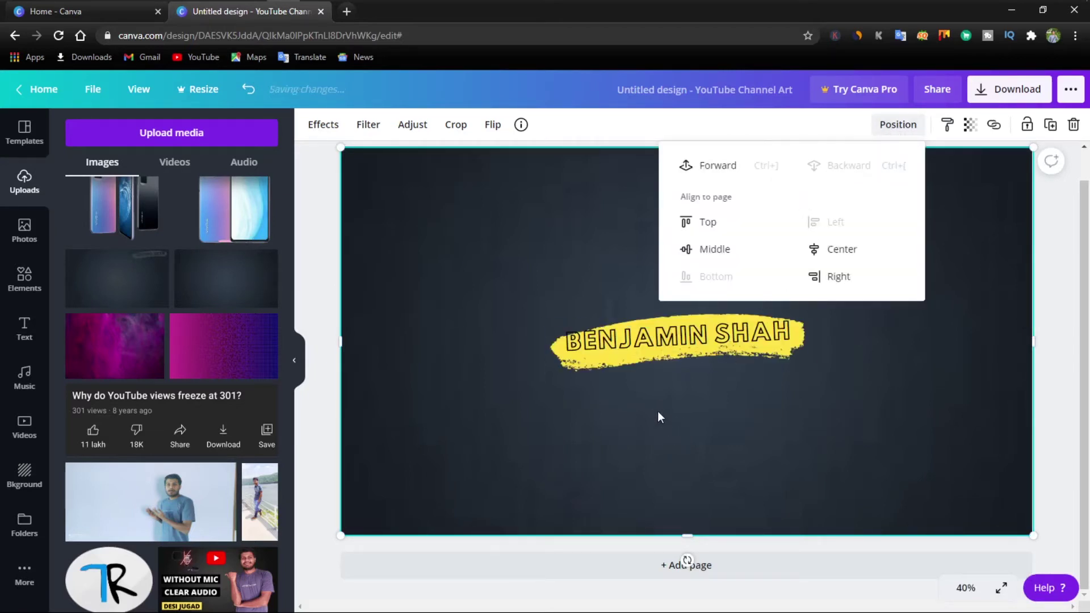
click(742, 397)
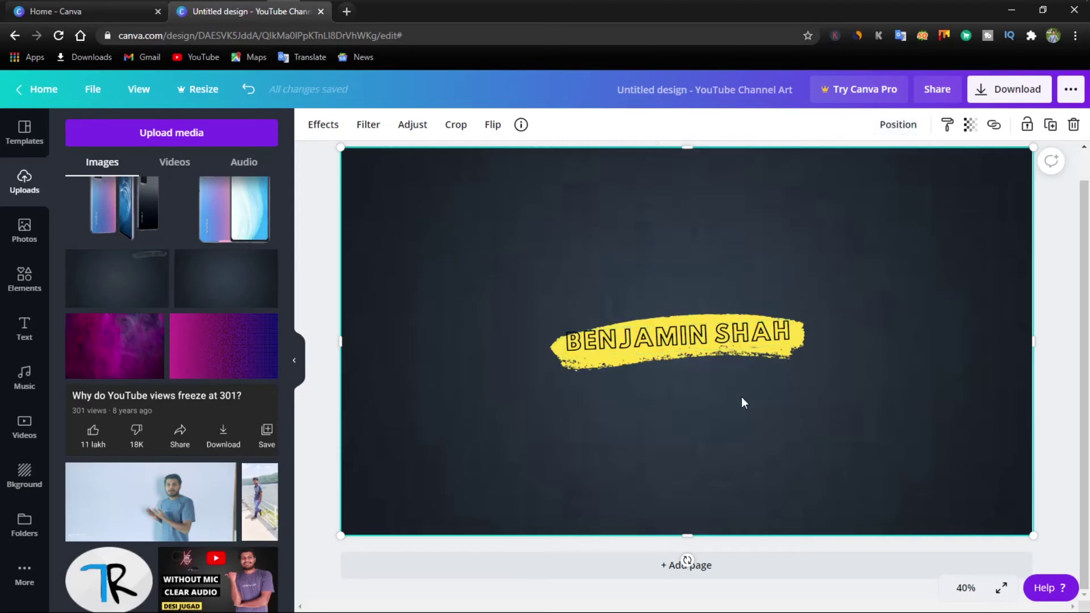
- Change the label to BENTECHNO RUTU, widen it to one line, and centre it
click(623, 340)
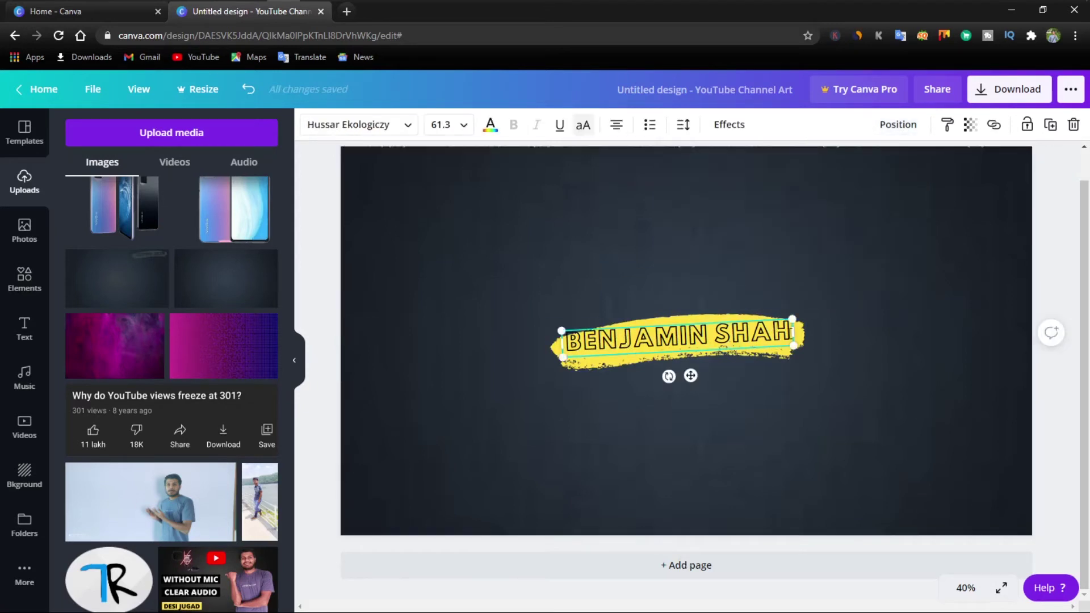
drag(784, 334, 519, 355)
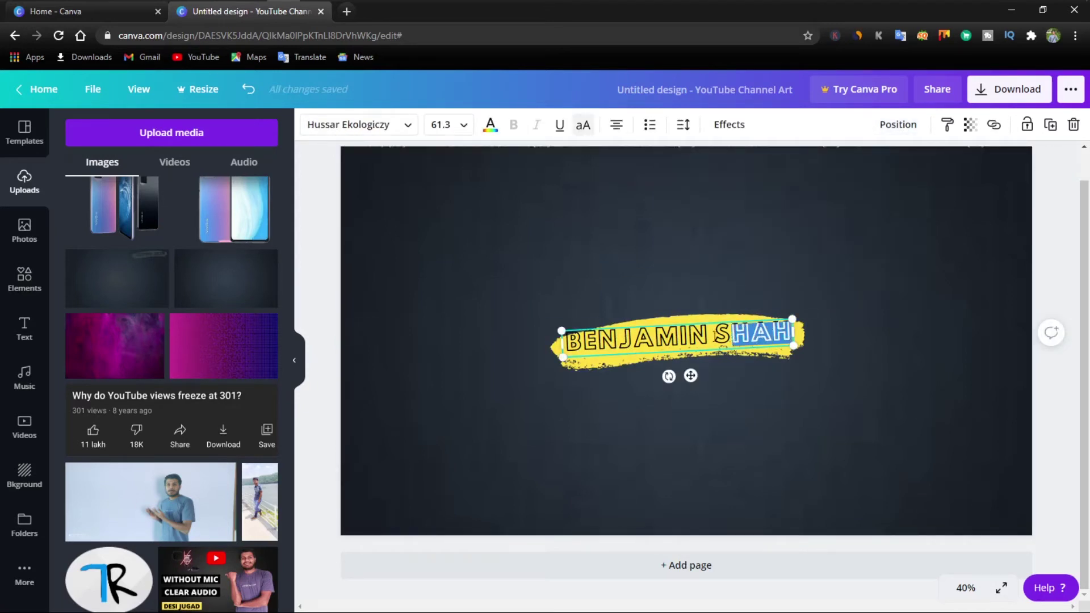
text(T)
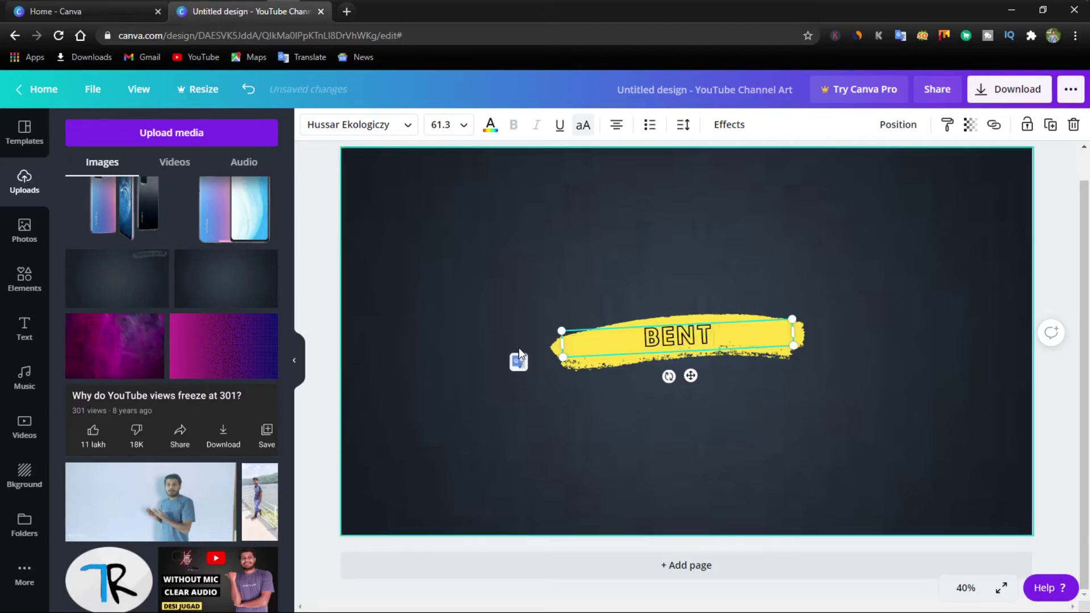
text(ECHNO R)
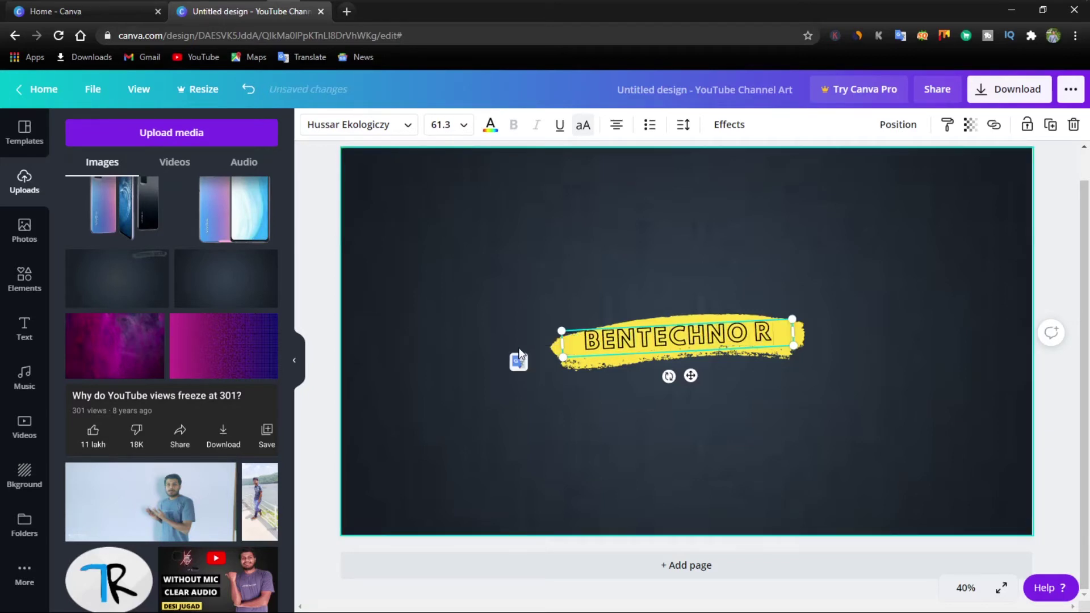
text(UTU)
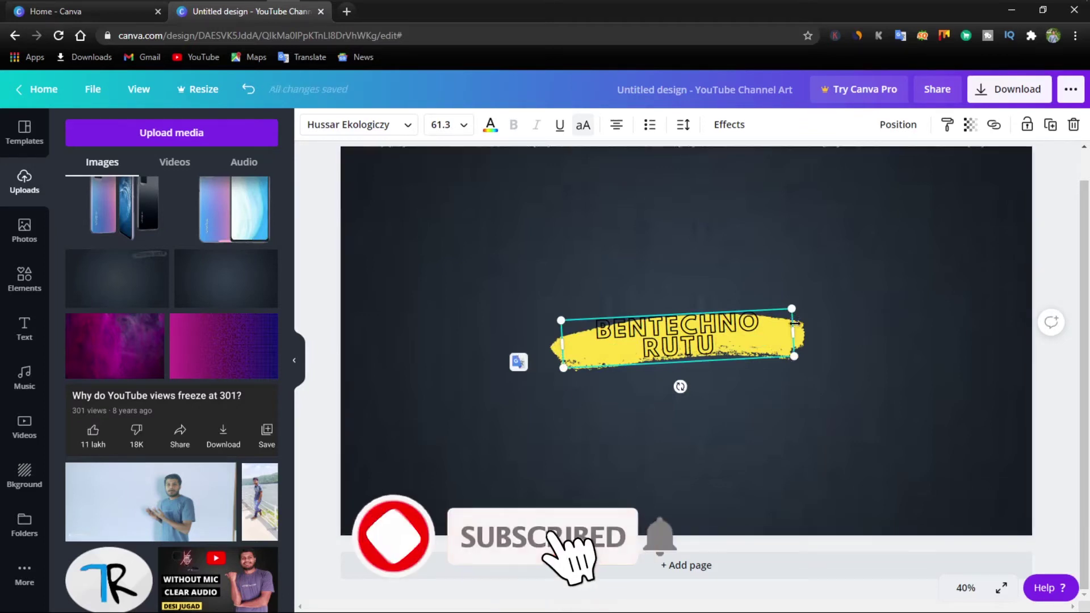
mouse_move(795, 333)
mouse_down()
mouse_move(818, 332)
mouse_move(787, 343)
mouse_up()
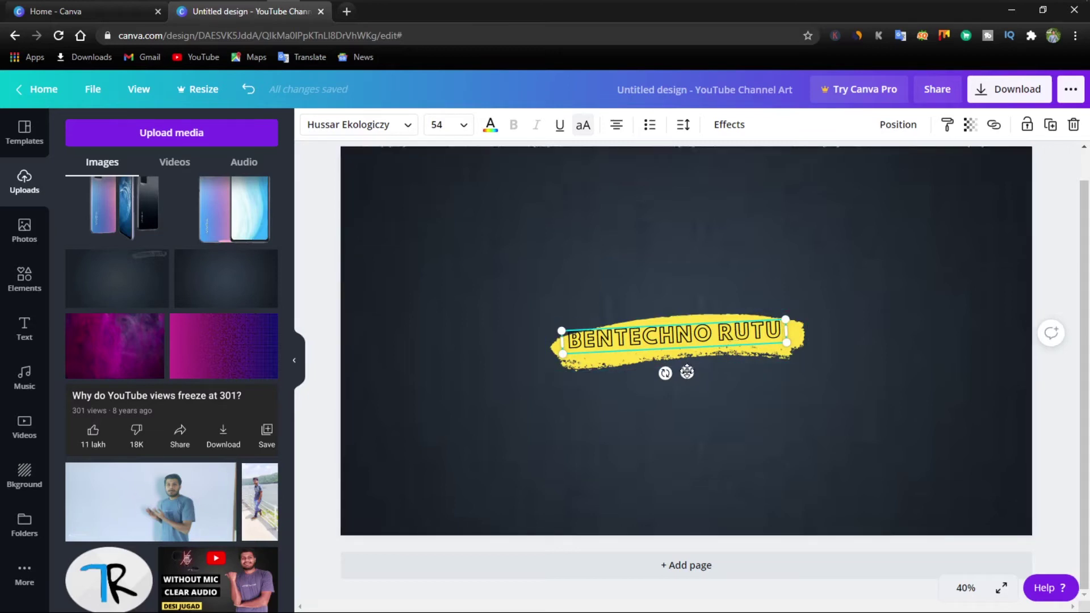
drag(690, 374, 691, 375)
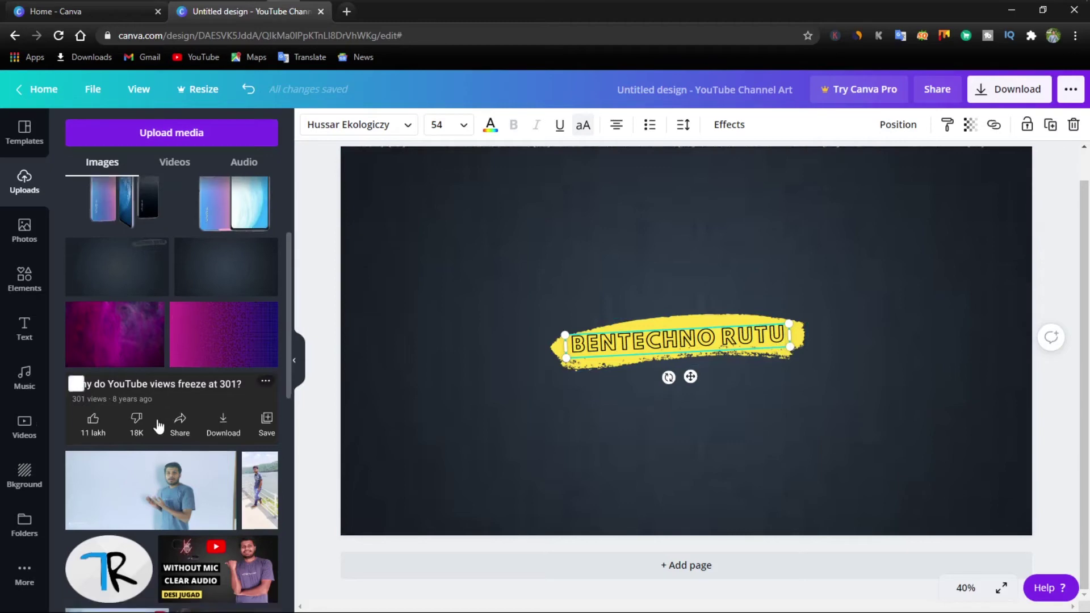
- Add the man cutout photo, shrink it, and place it at the banner's right end
scroll(153, 409, down, 3)
scroll(123, 317, up, 3)
scroll(130, 358, down, 4)
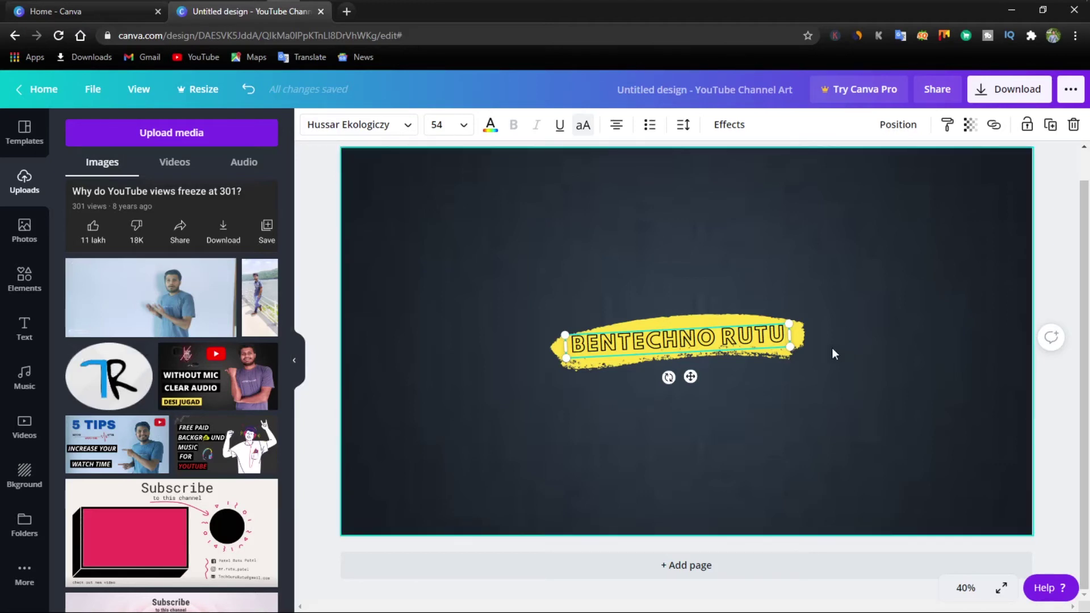
scroll(199, 420, down, 2)
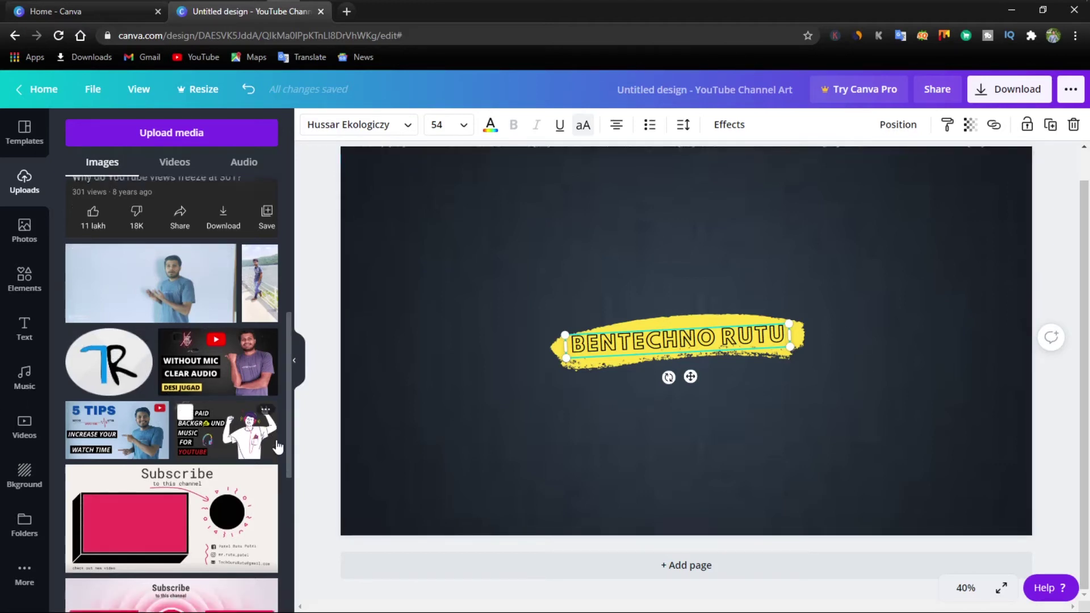
scroll(199, 432, down, 3)
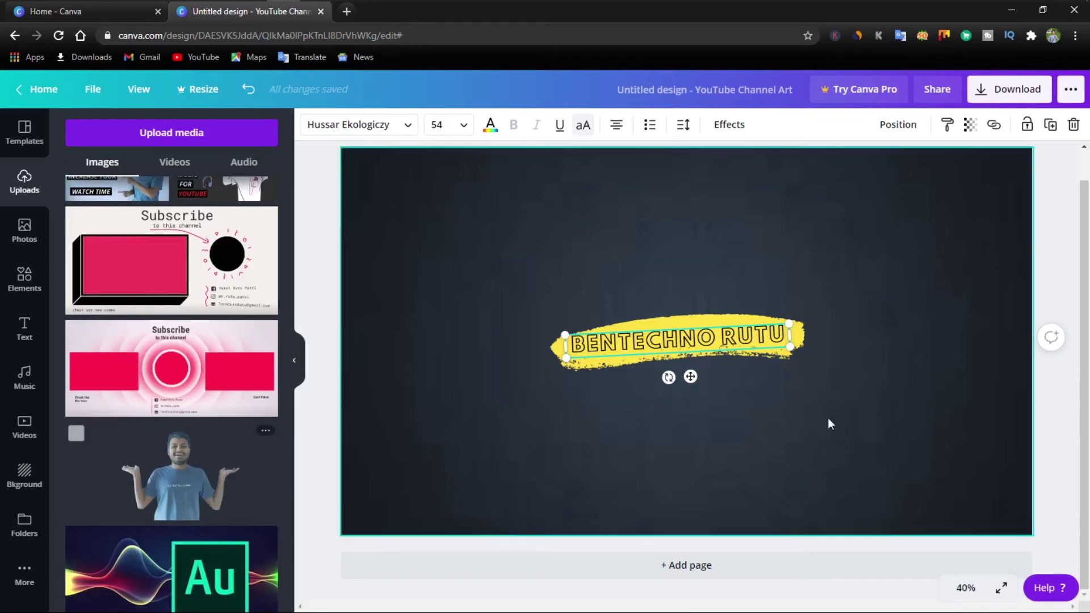
click(239, 478)
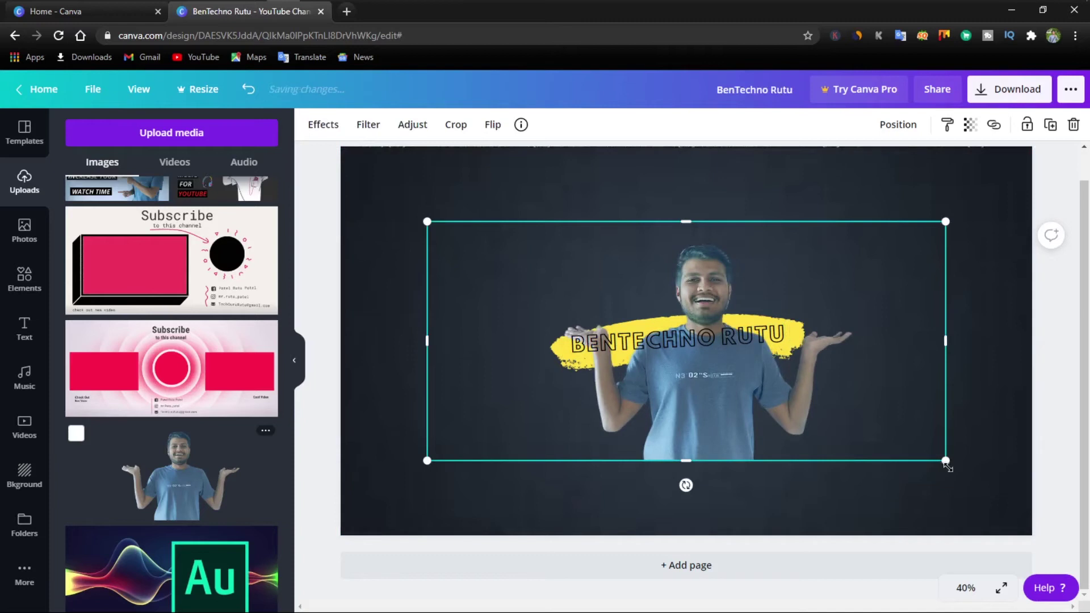
drag(913, 455, 578, 359)
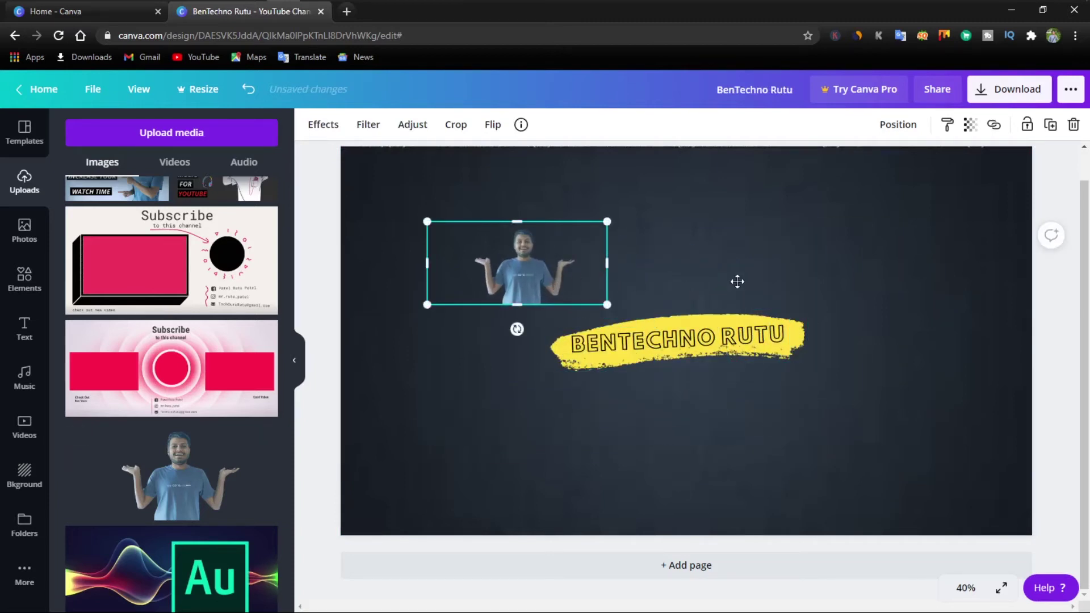
mouse_move(573, 278)
mouse_down()
mouse_move(818, 307)
mouse_move(823, 355)
mouse_move(844, 372)
mouse_up()
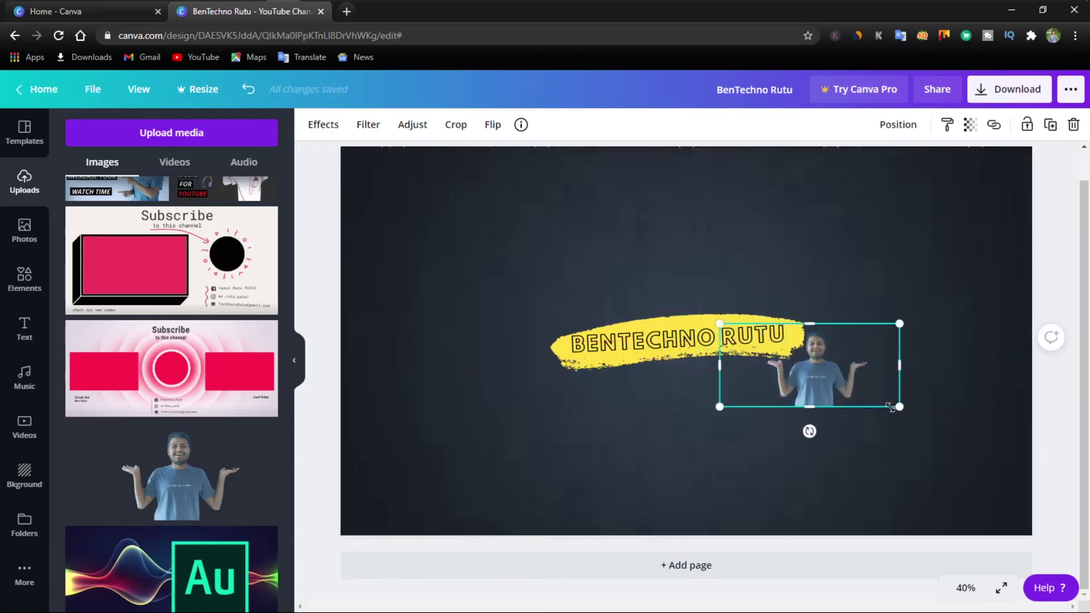
drag(890, 407, 860, 370)
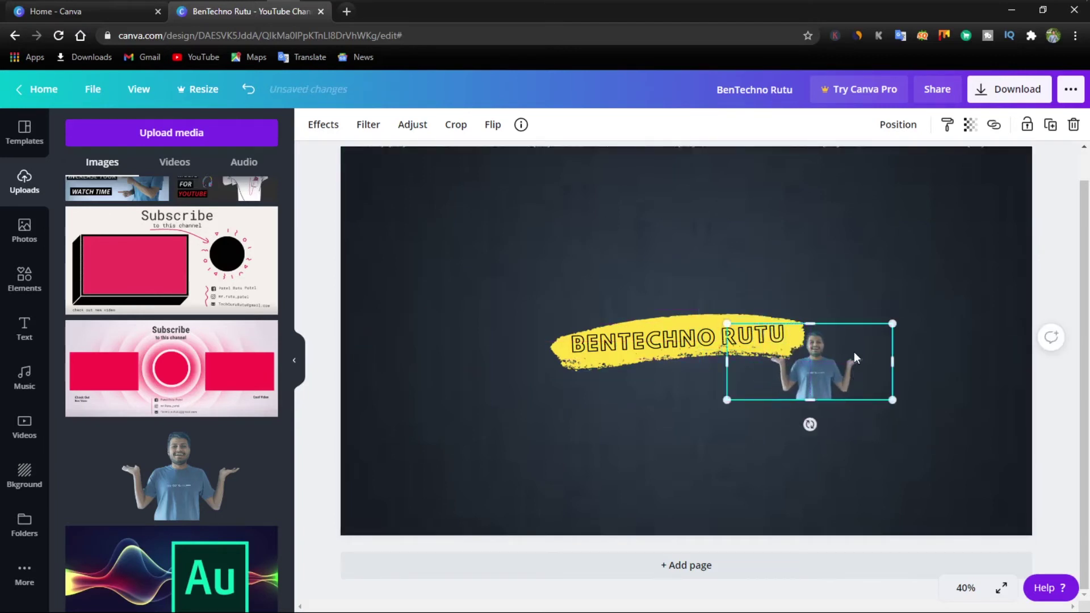
- Search elements for 'youtube' and add the red play icon
click(25, 276)
click(185, 128)
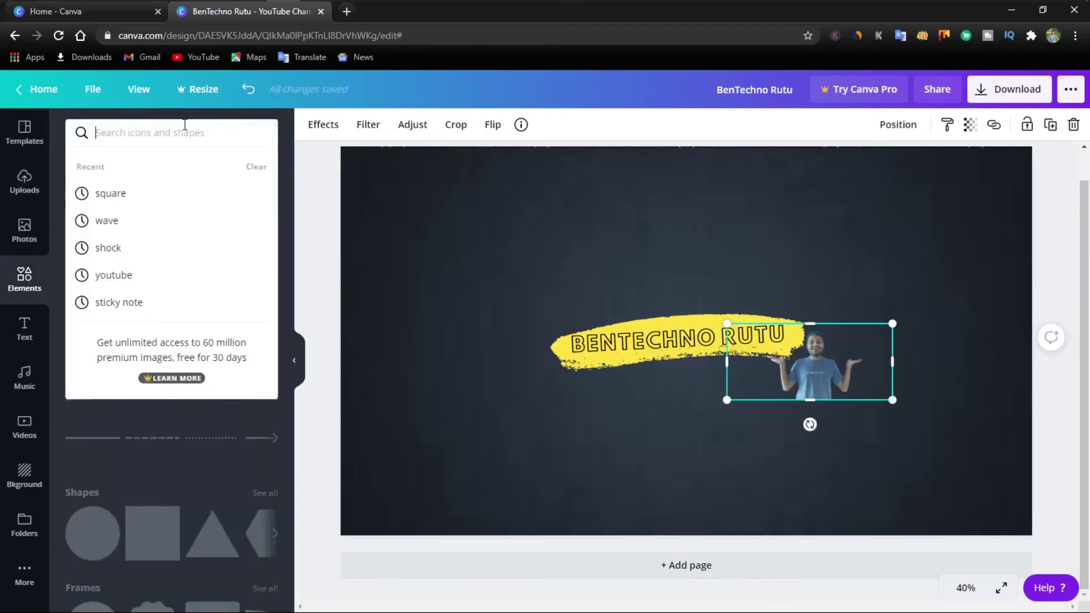
text(youtub)
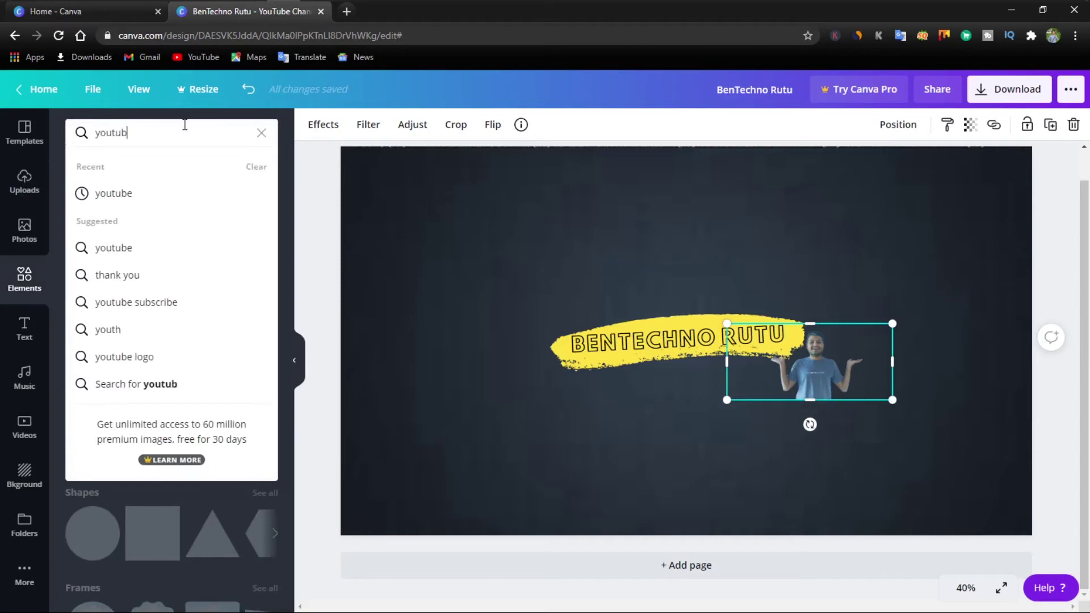
text(e)
key(Return)
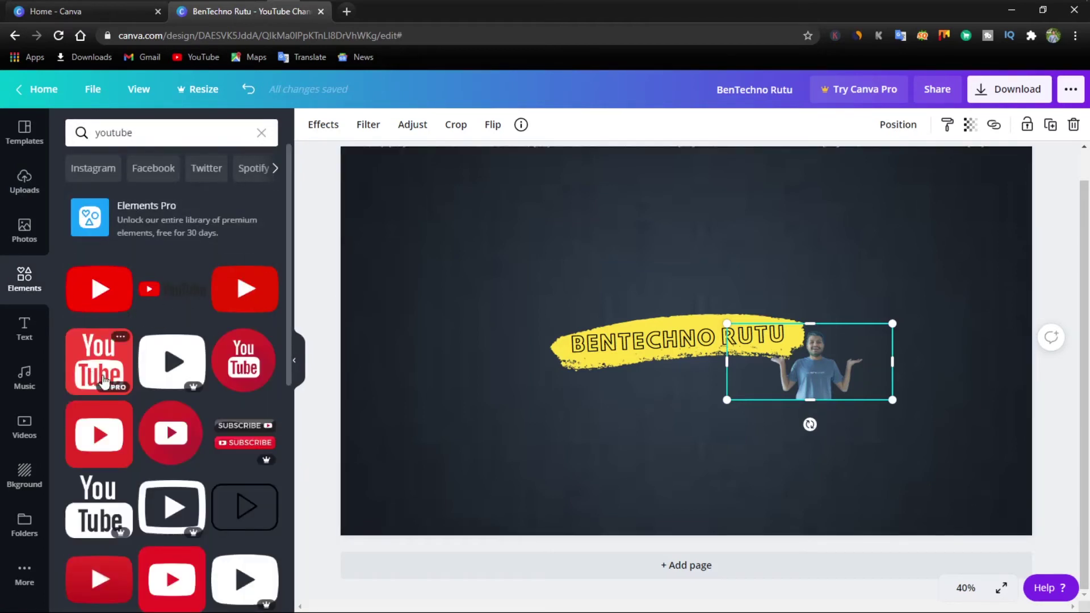
mouse_move(244, 289)
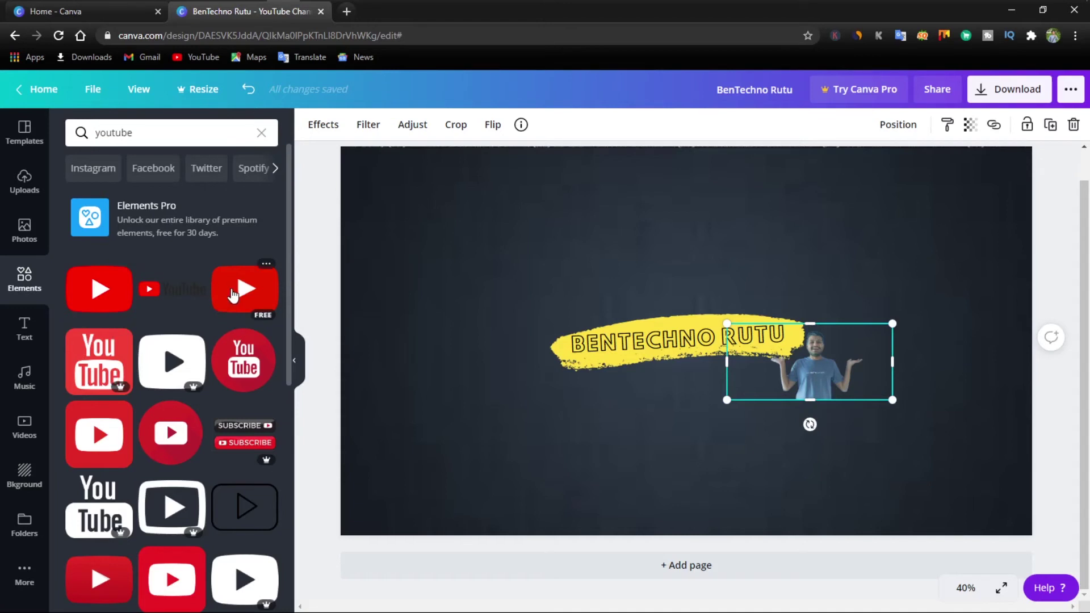
click(233, 294)
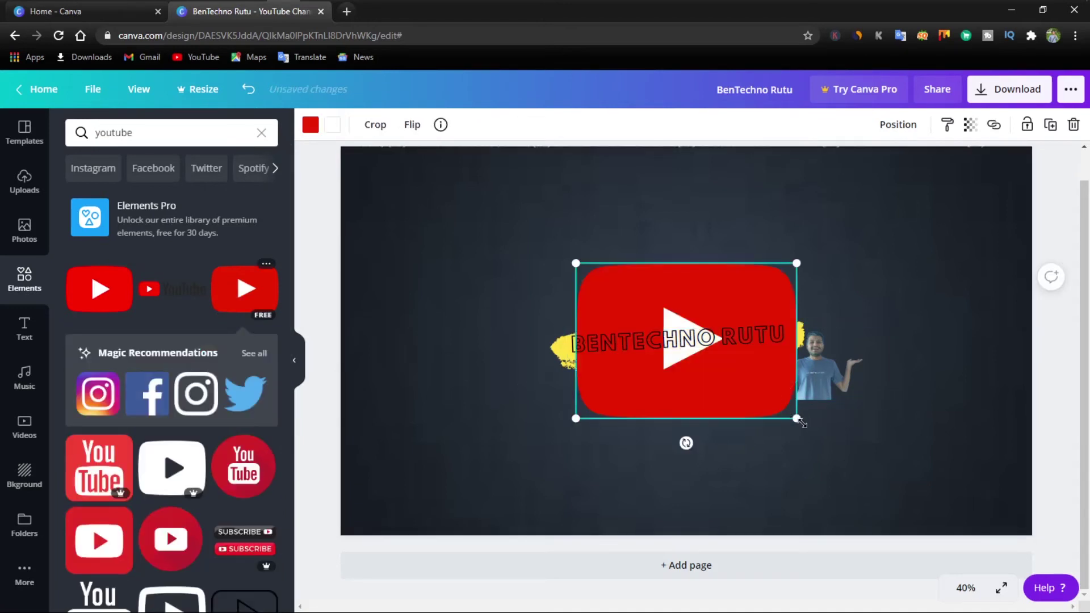
- Shrink the YouTube icon and set it beside the person's raised hand
drag(776, 418, 605, 293)
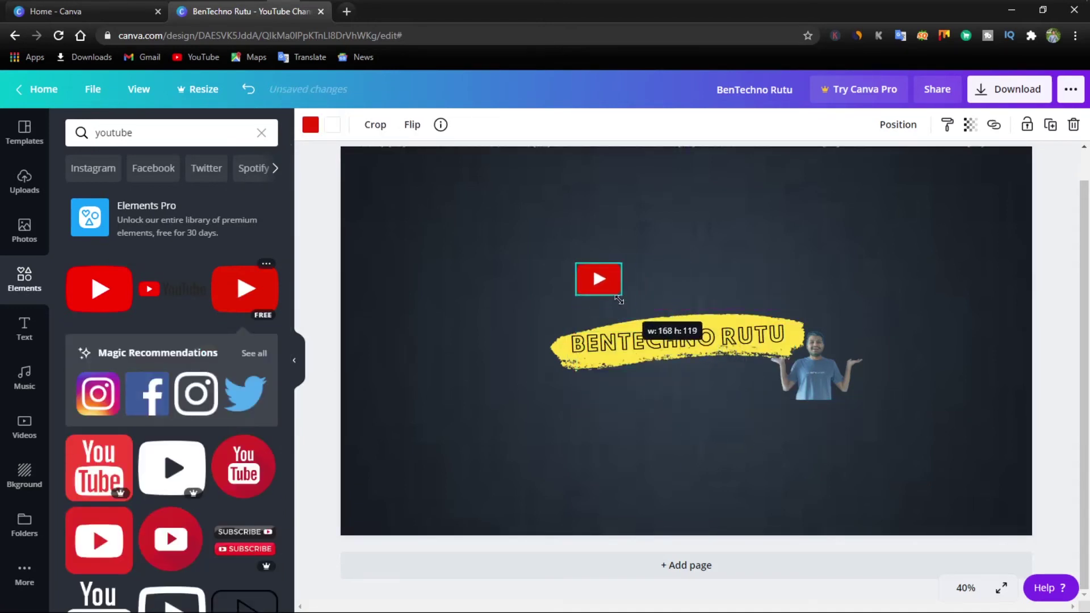
mouse_move(594, 276)
mouse_down()
mouse_move(771, 319)
mouse_move(860, 356)
mouse_up()
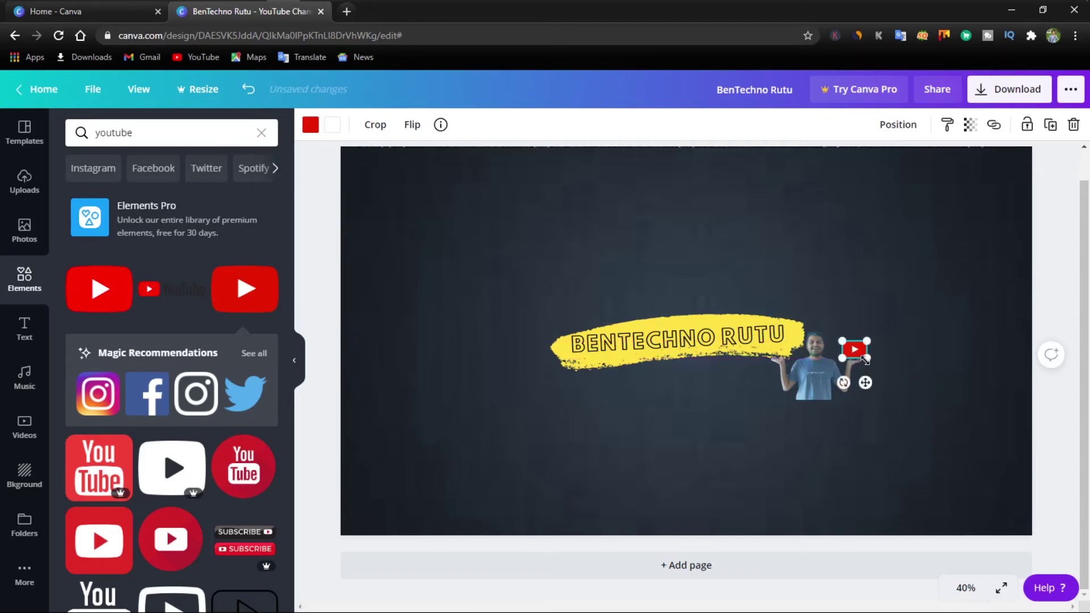
drag(864, 360, 856, 354)
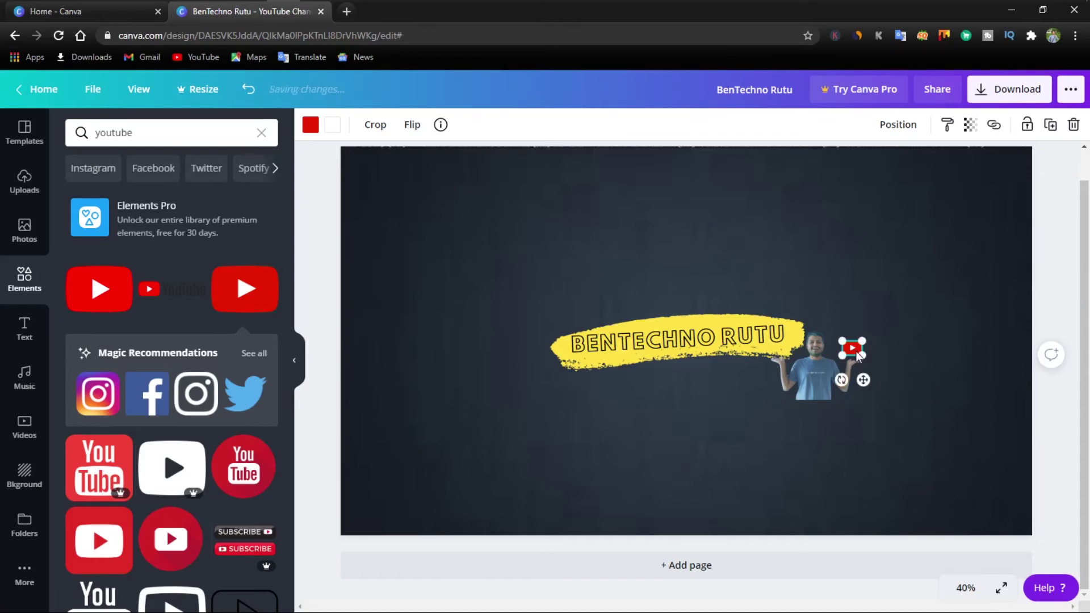
drag(856, 352, 856, 351)
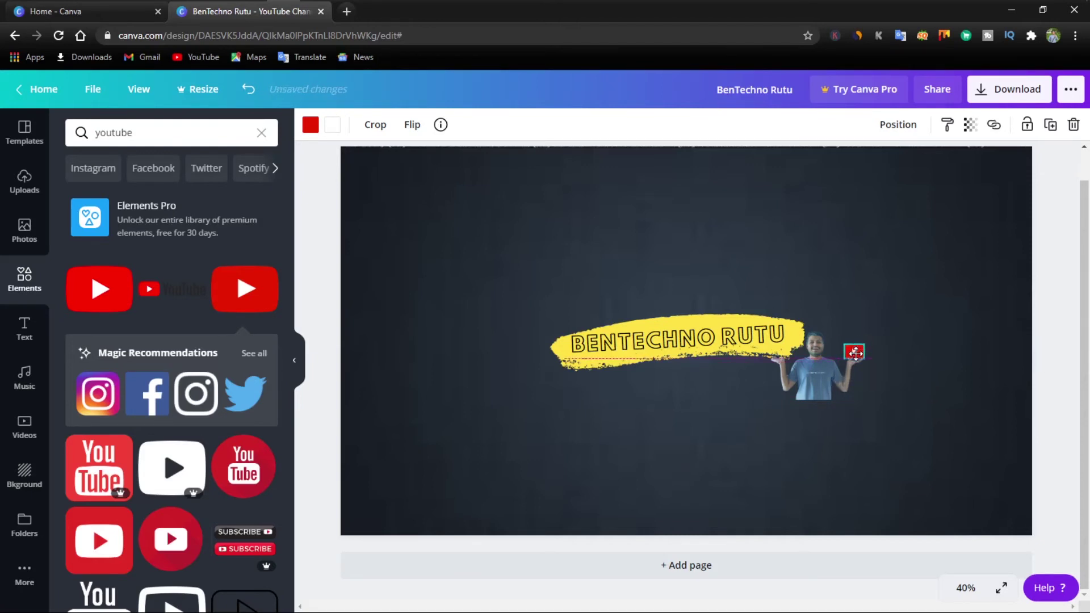
click(878, 393)
click(942, 443)
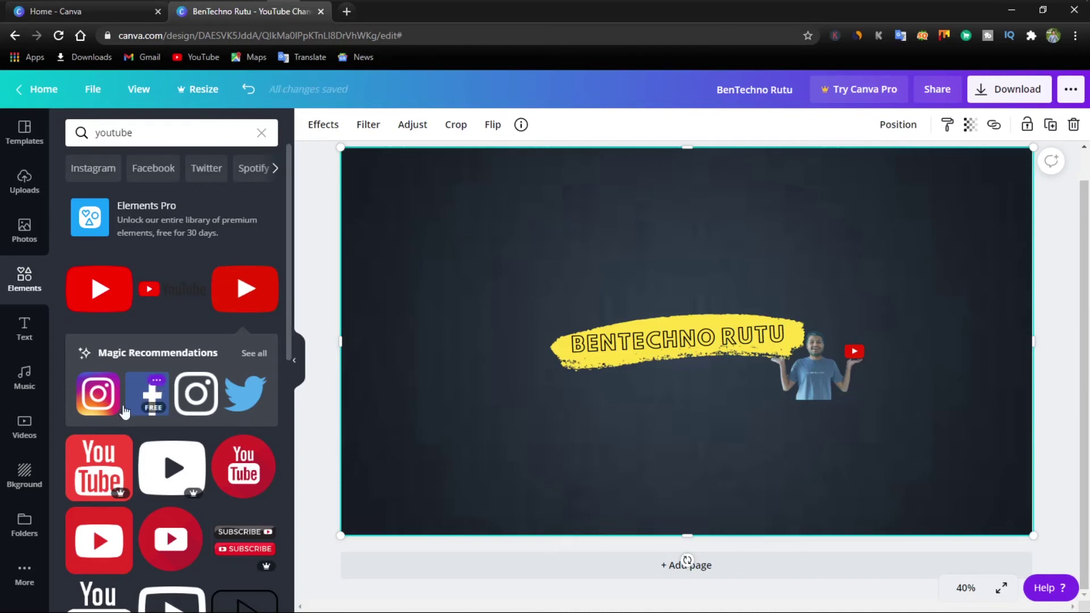
- Add an 'Add a heading' text box and set its font to Cardo
click(25, 335)
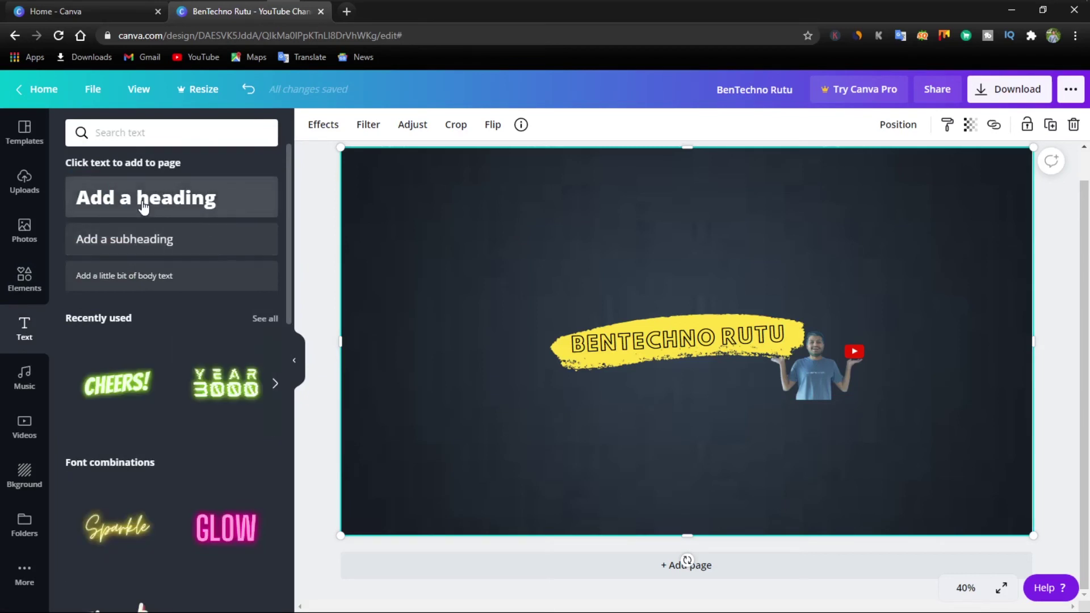
click(113, 200)
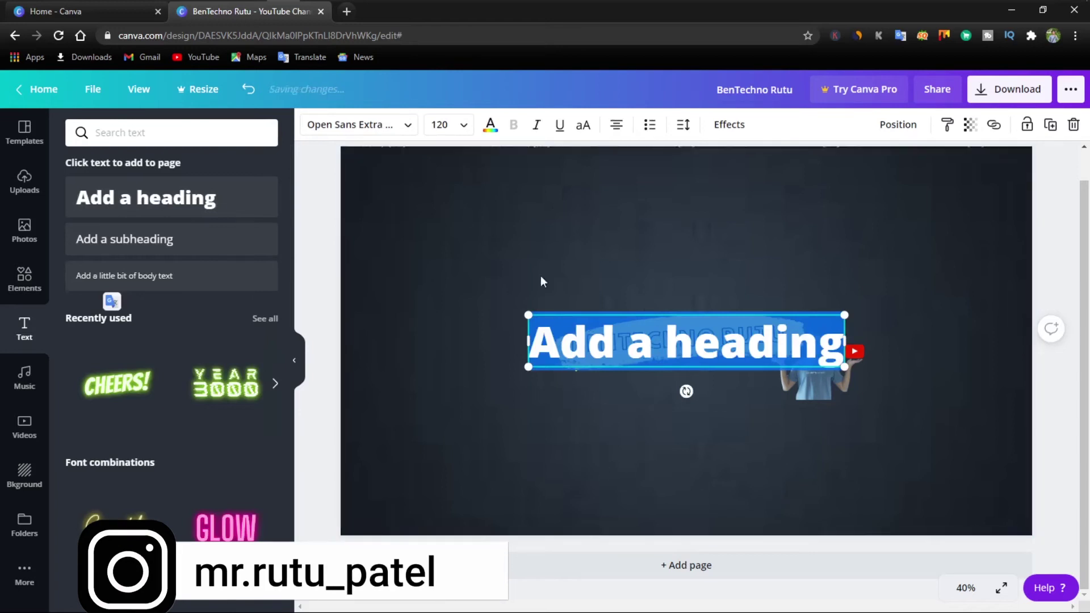
click(408, 129)
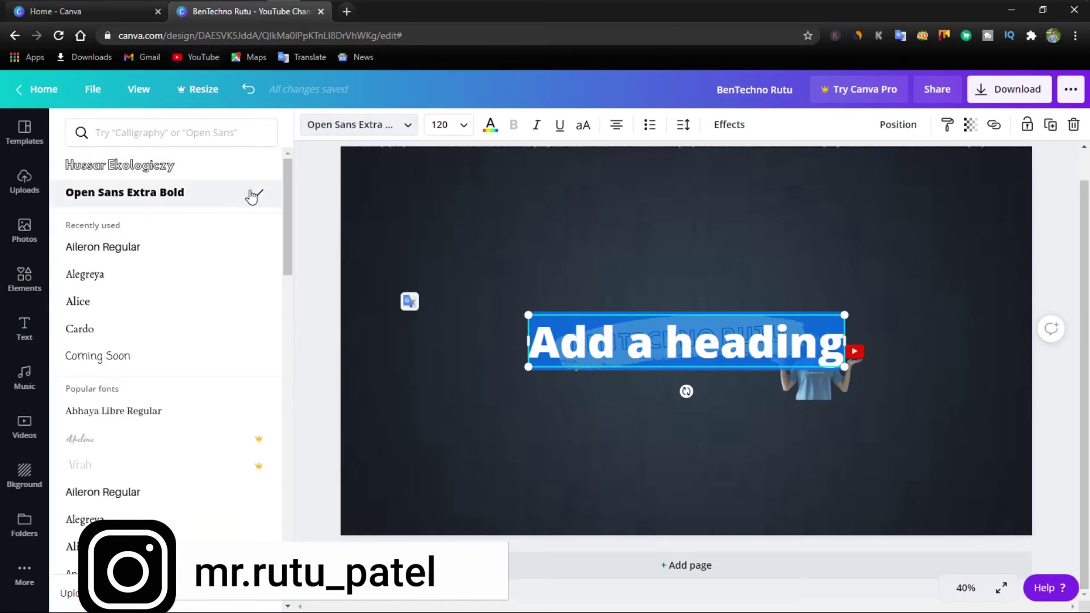
scroll(144, 255, down, 1)
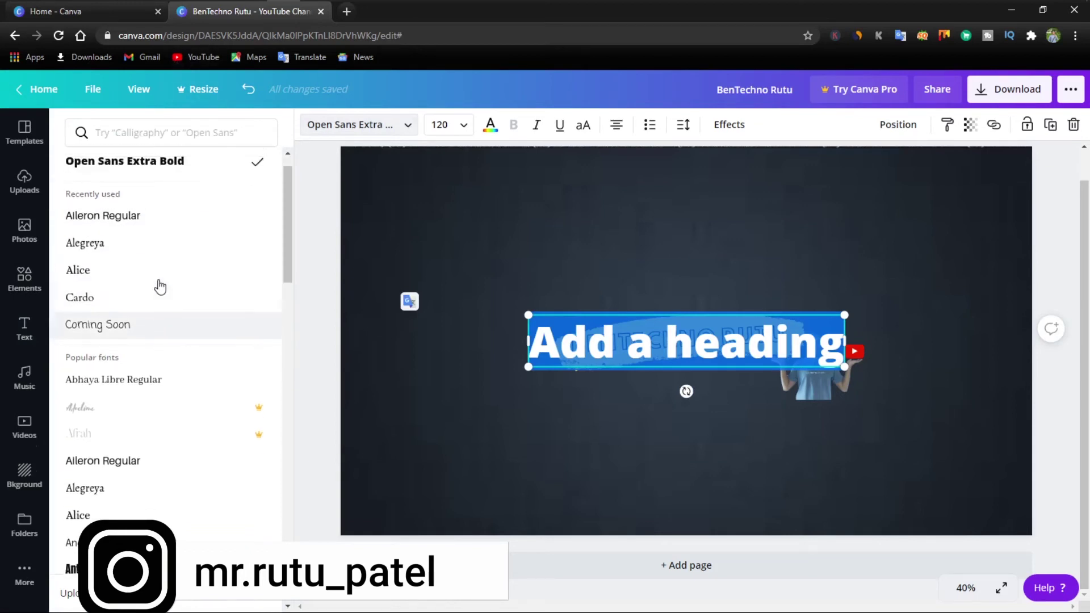
scroll(159, 286, up, 1)
click(138, 253)
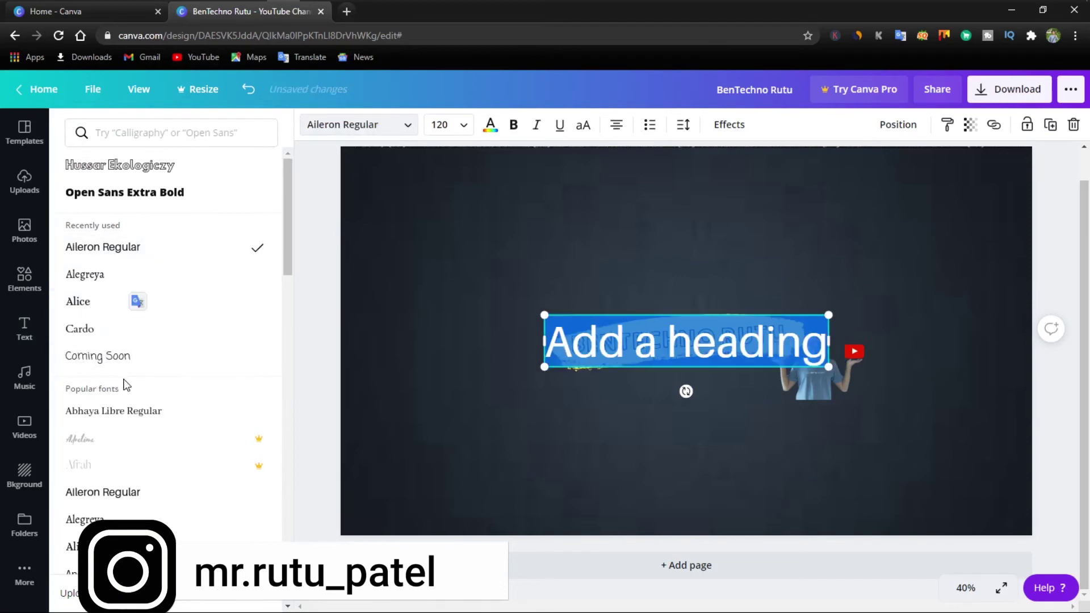
click(122, 340)
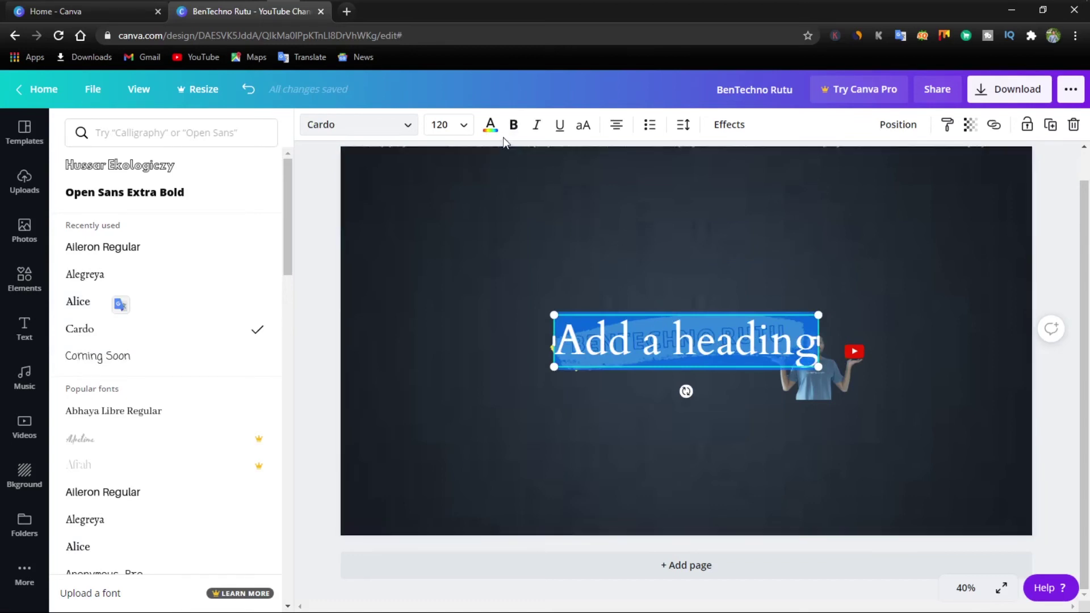
- Make the heading red and bold, positioned just below the yellow banner
click(490, 125)
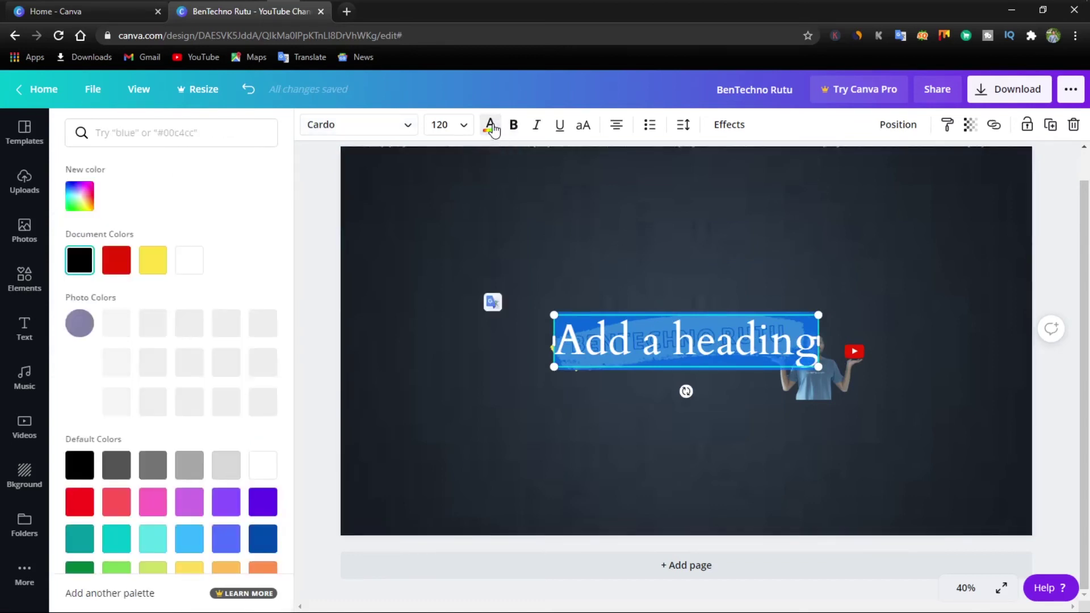
click(116, 260)
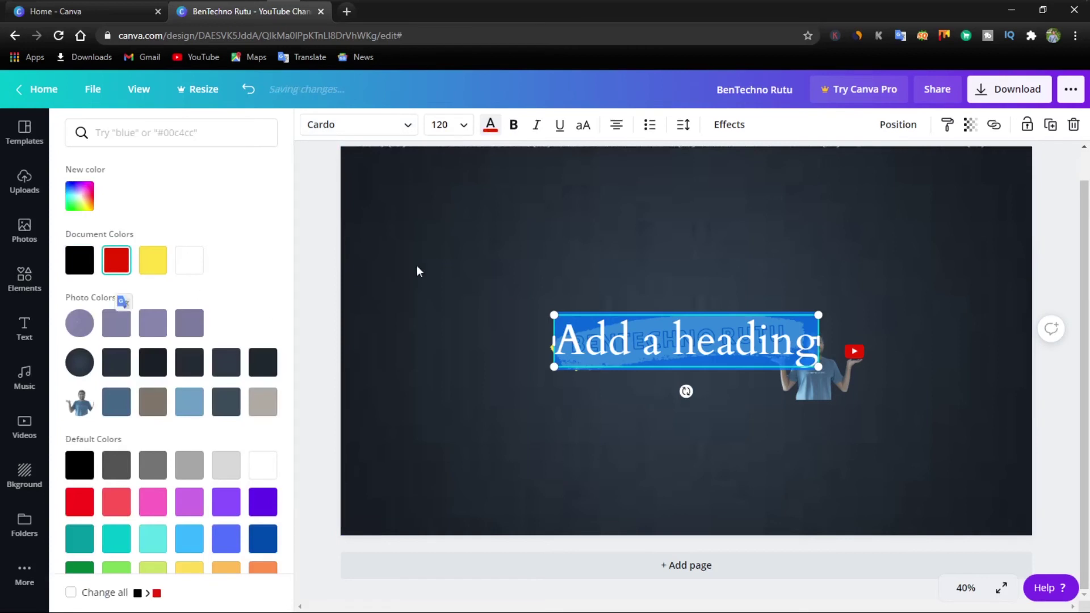
click(477, 236)
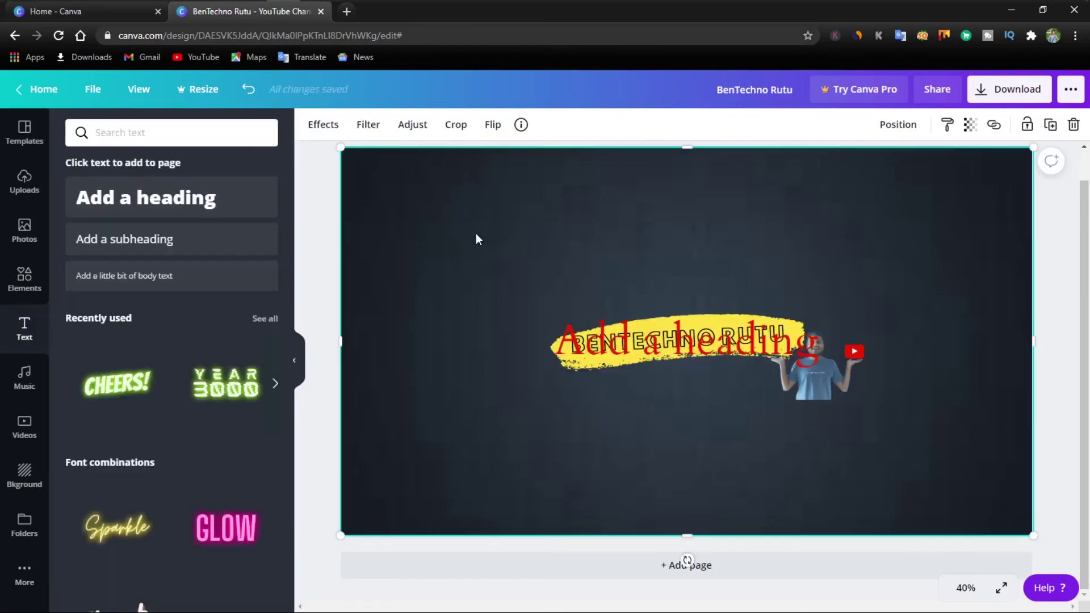
click(600, 348)
drag(600, 347, 596, 433)
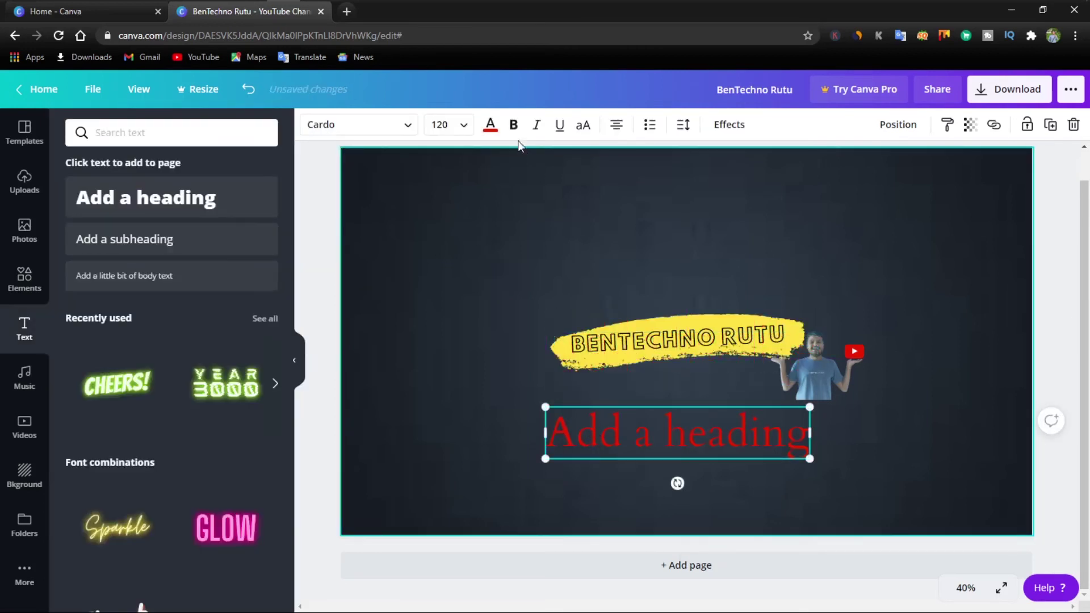
click(513, 125)
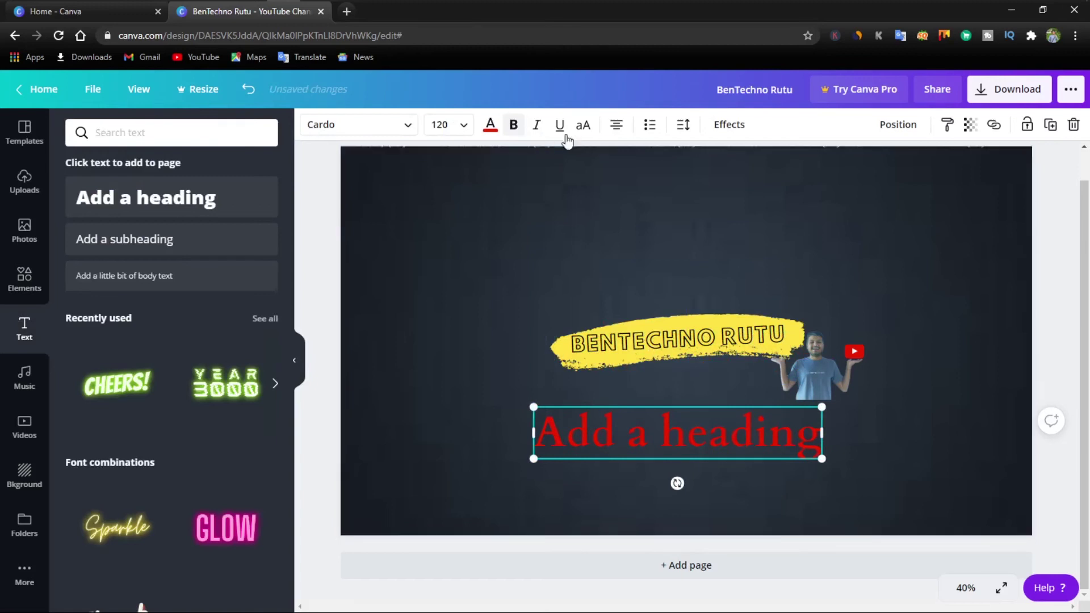
click(697, 255)
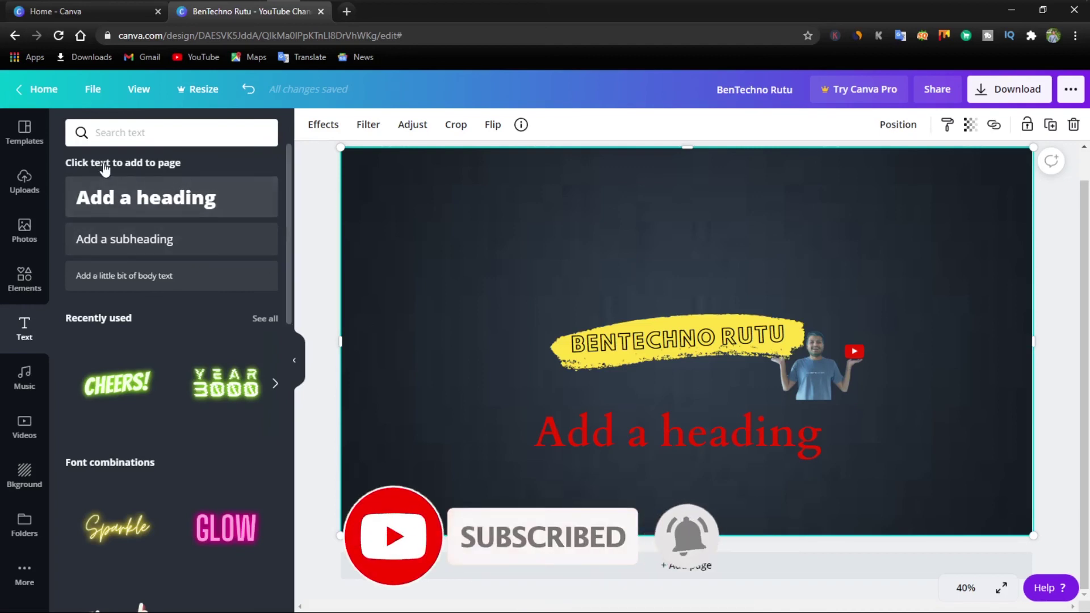
- Apply the red-and-grey 'A Serving of Fitness' channel art template from the Templates library
click(23, 149)
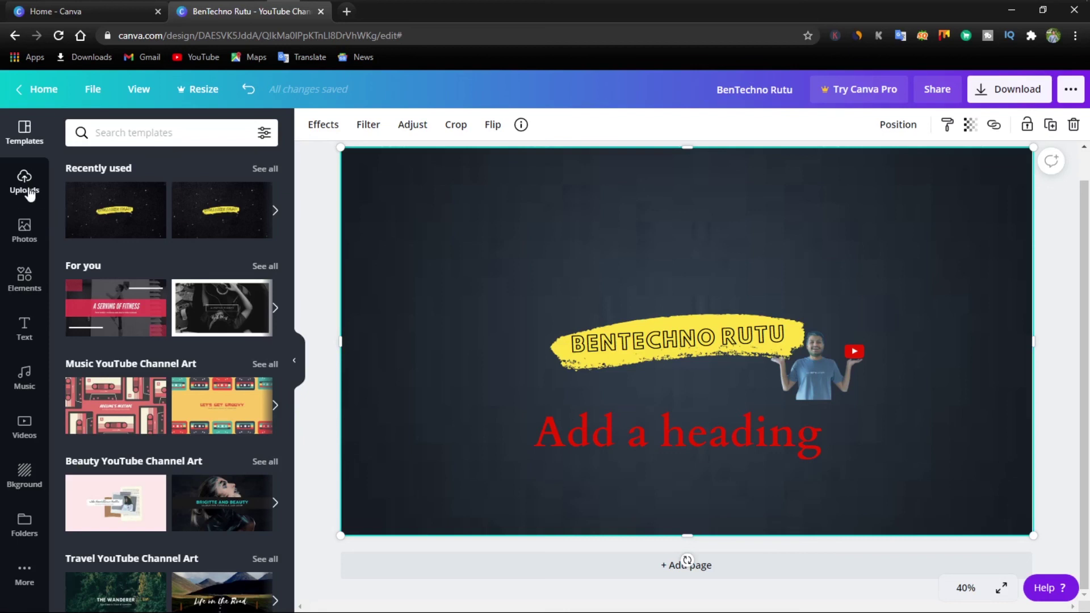
scroll(108, 266, down, 1)
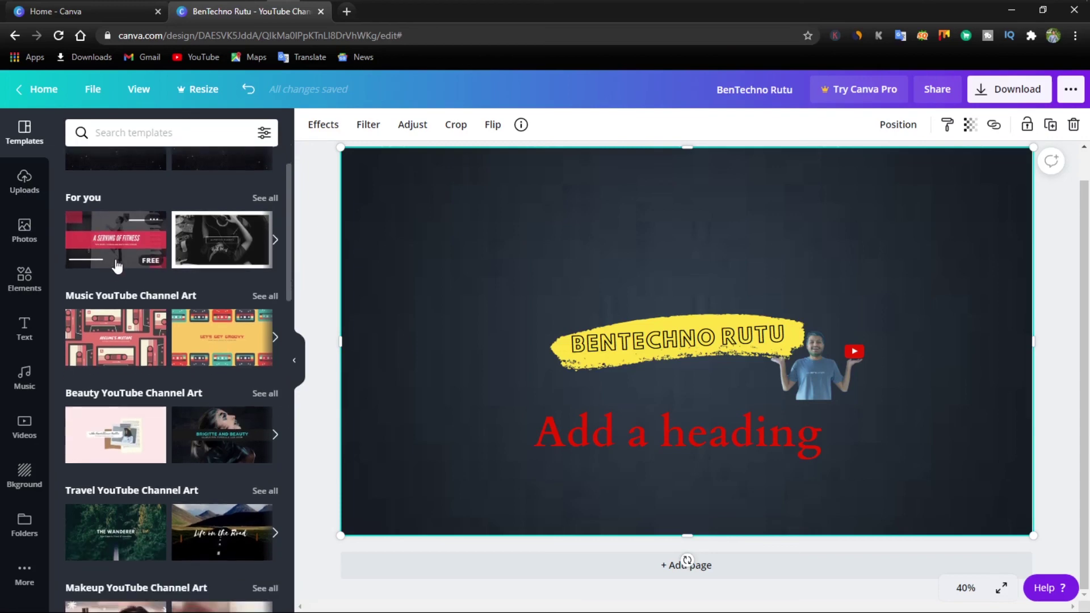
click(116, 266)
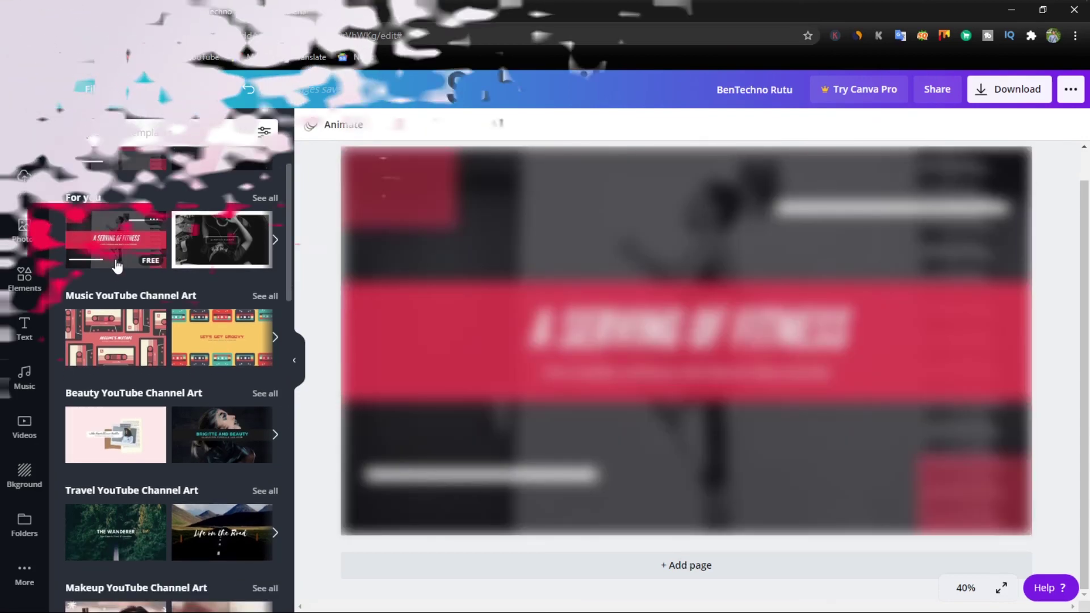